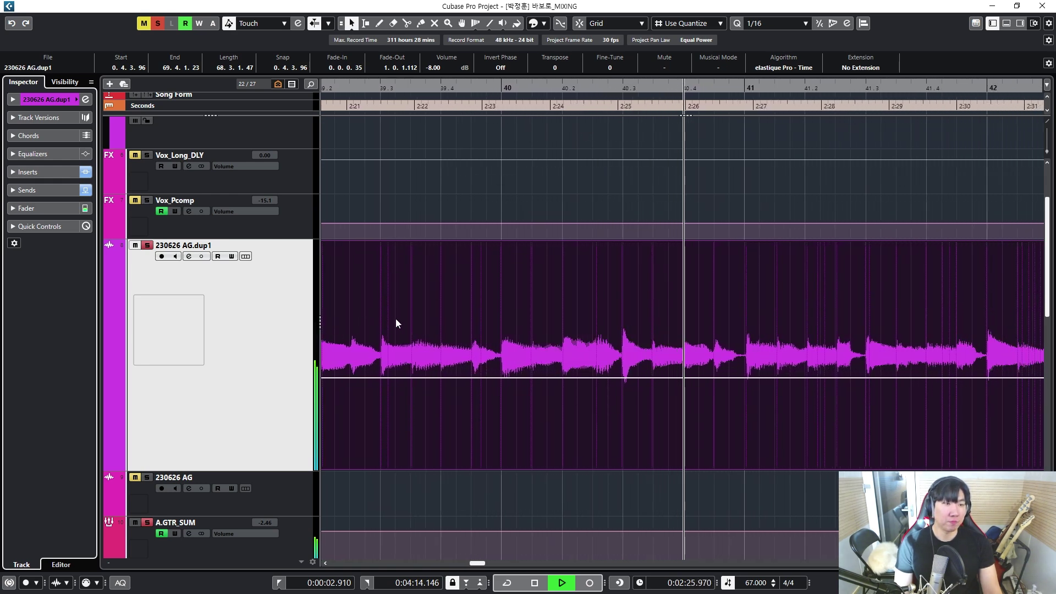
Step: Stop playback, then unmute and solo the 230626 AG track
key("space")
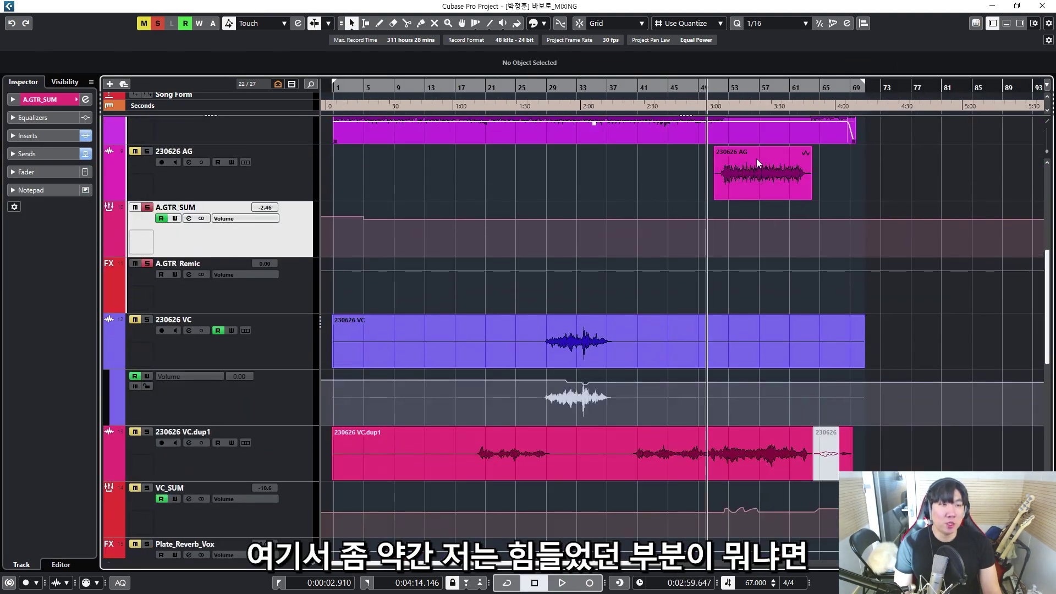
scroll(758, 159, "up", 5)
key("h")
key("h")
left_click(312, 344)
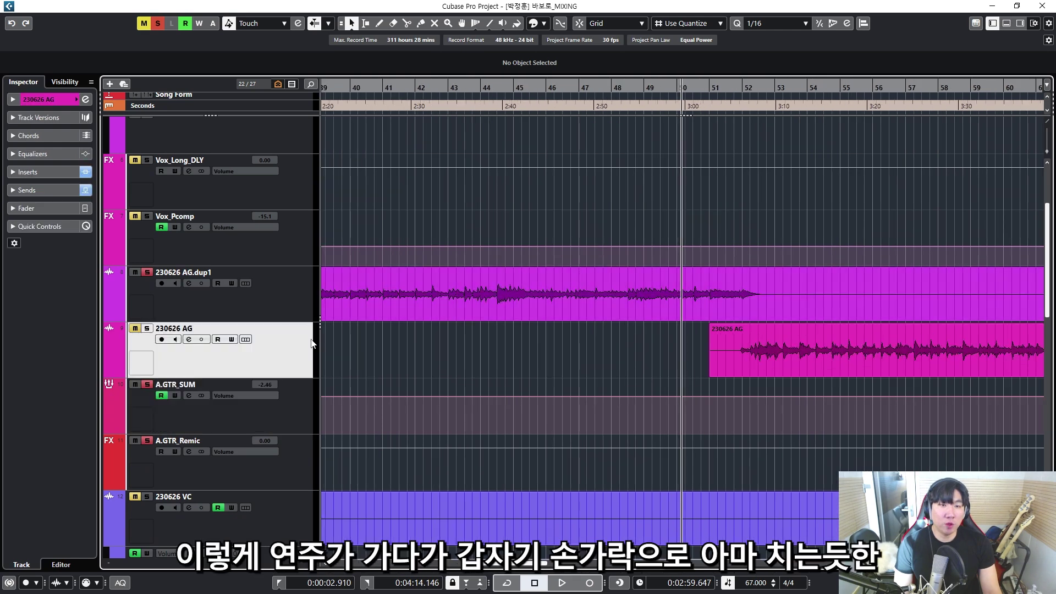
key("h")
scroll(564, 340, "right", 3)
scroll(483, 329, "left", 1)
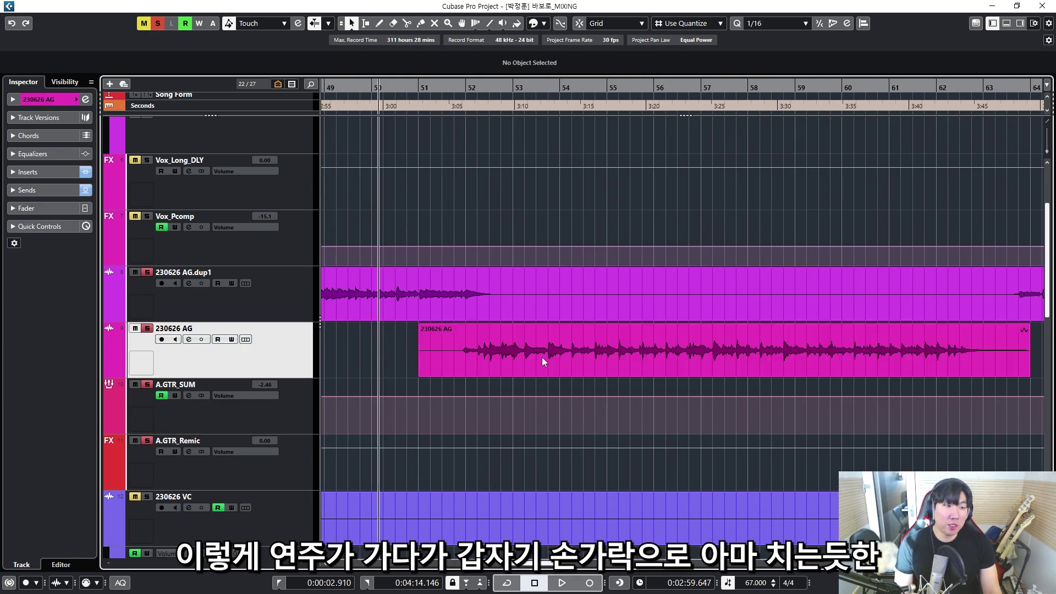
Step: Play the passage from about bar 50 where 230626 AG.dup1 hands over to 230626 AG, and stop after hearing both guitar parts
left_click(436, 361)
left_click(388, 358)
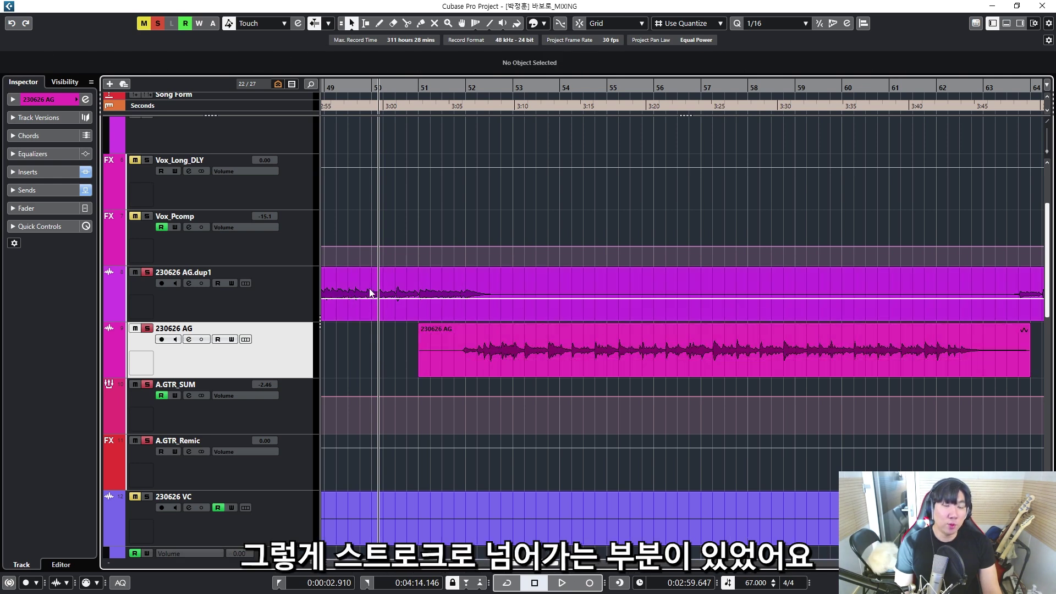
left_click(288, 300)
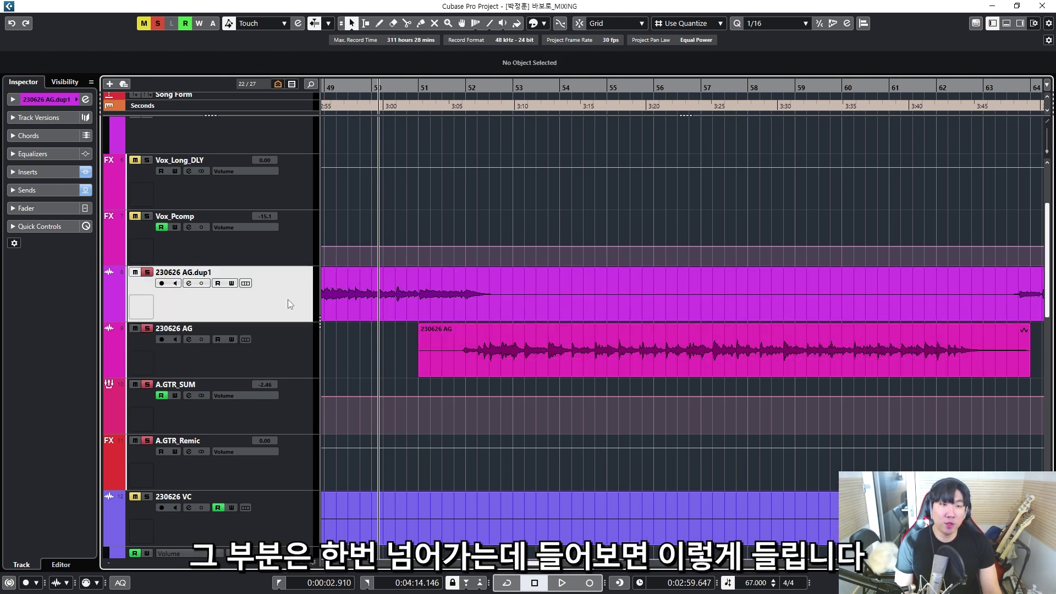
key("shift+h")
key("space")
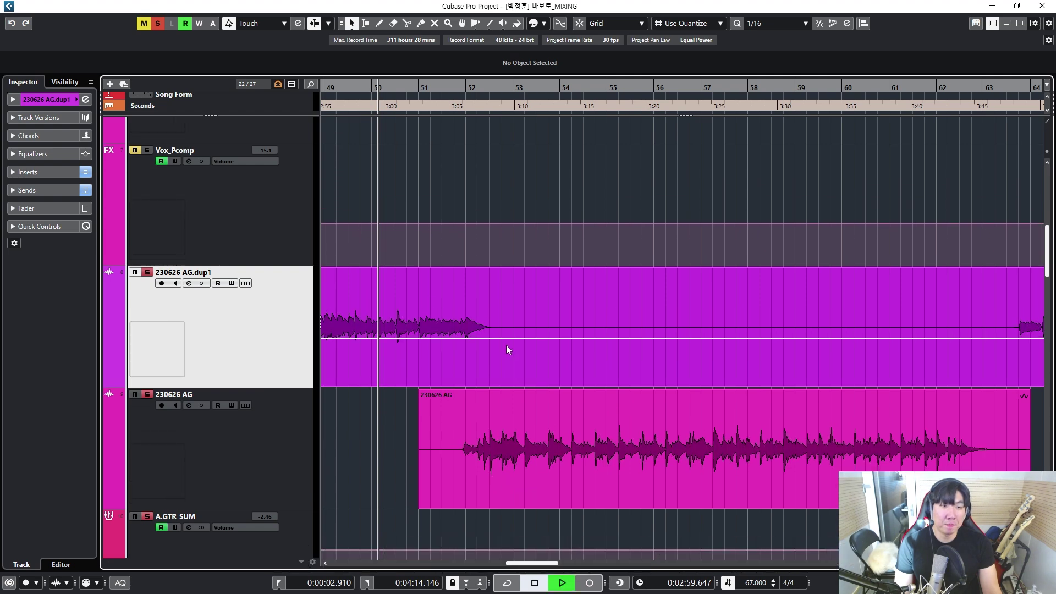
key("h")
scroll(508, 350, "down", 2)
key("h")
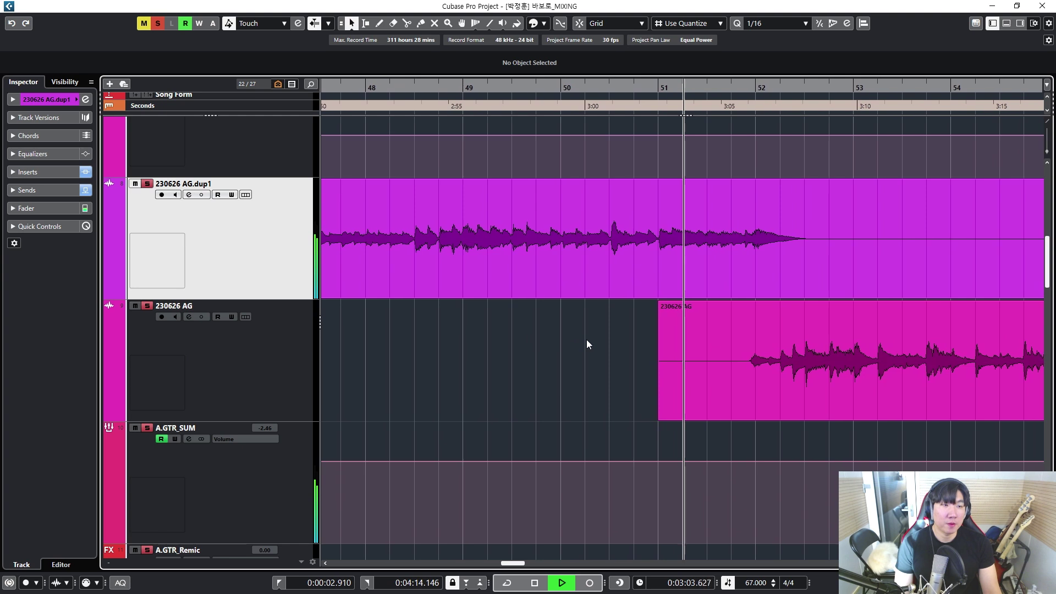
left_click(298, 367)
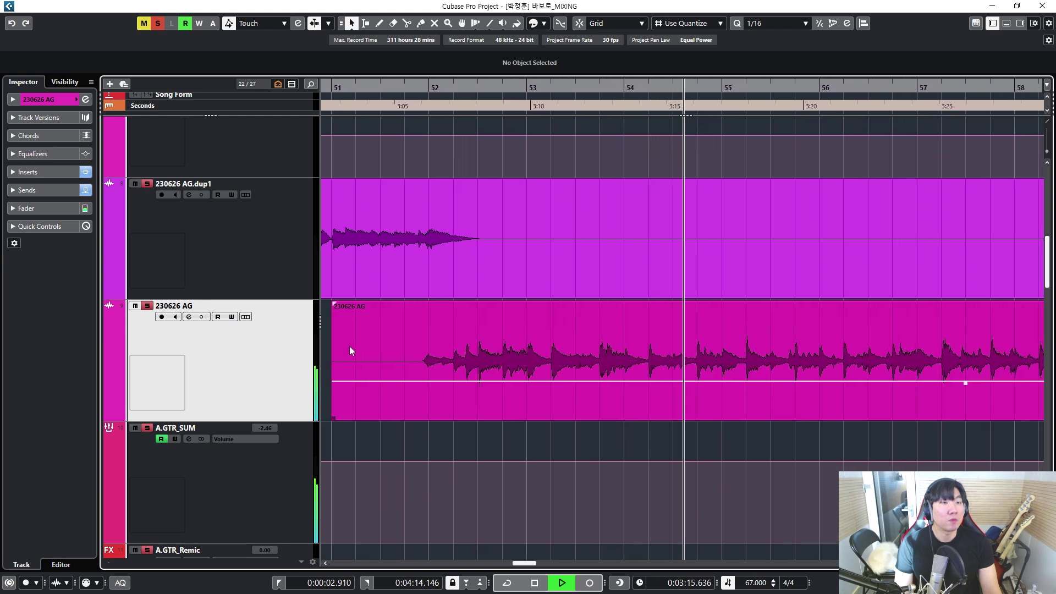
key("space")
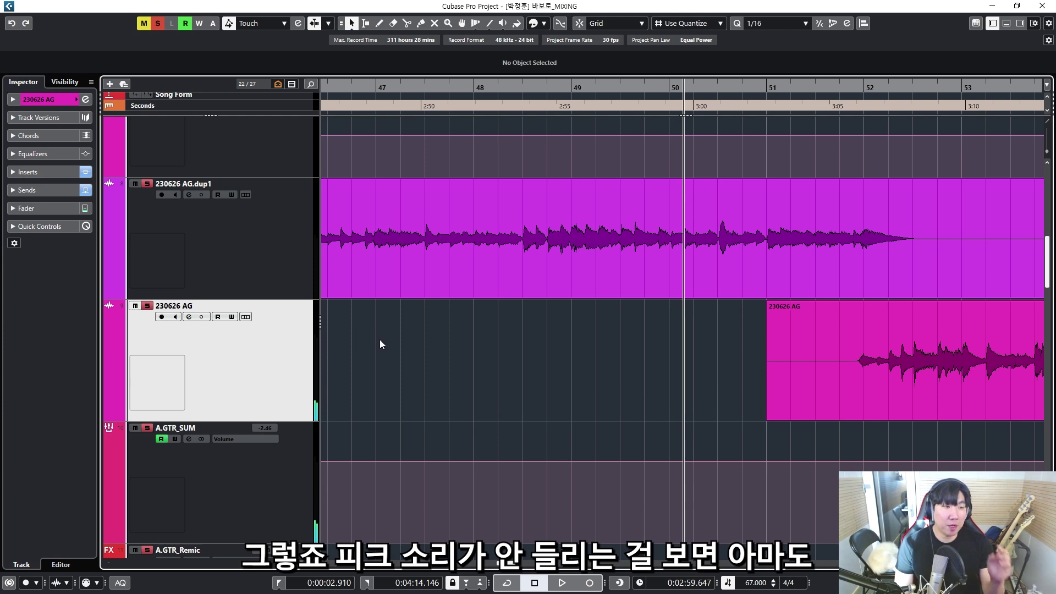
Step: View the inserts of 230626 AG.dup1, then open and close the UAD Neve 33609 C on A.GTR_SUM
left_click(248, 274)
left_click(234, 344)
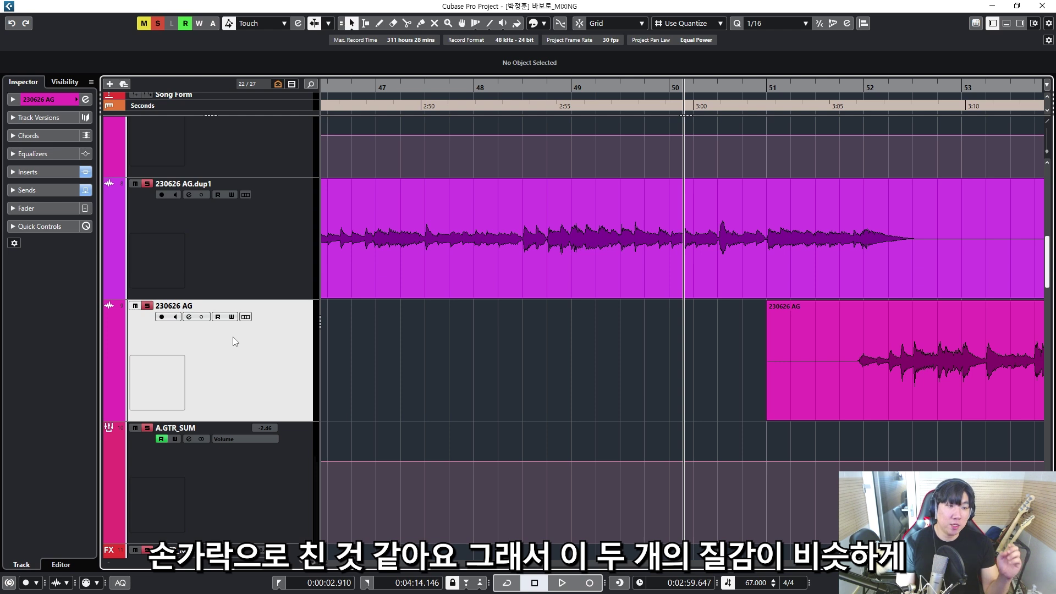
left_click(186, 235)
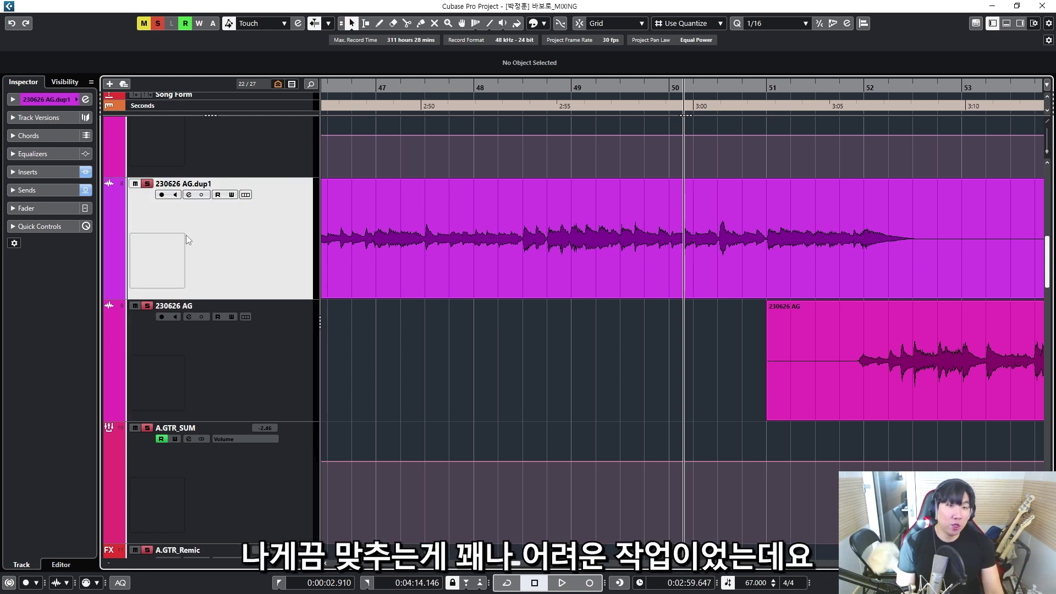
left_click(71, 174)
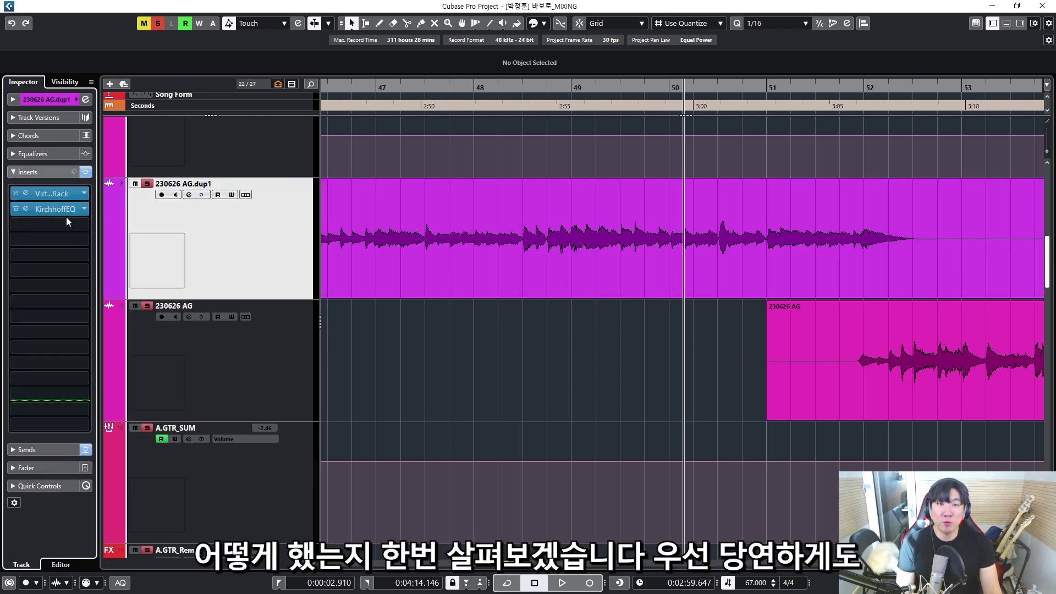
left_click(184, 435)
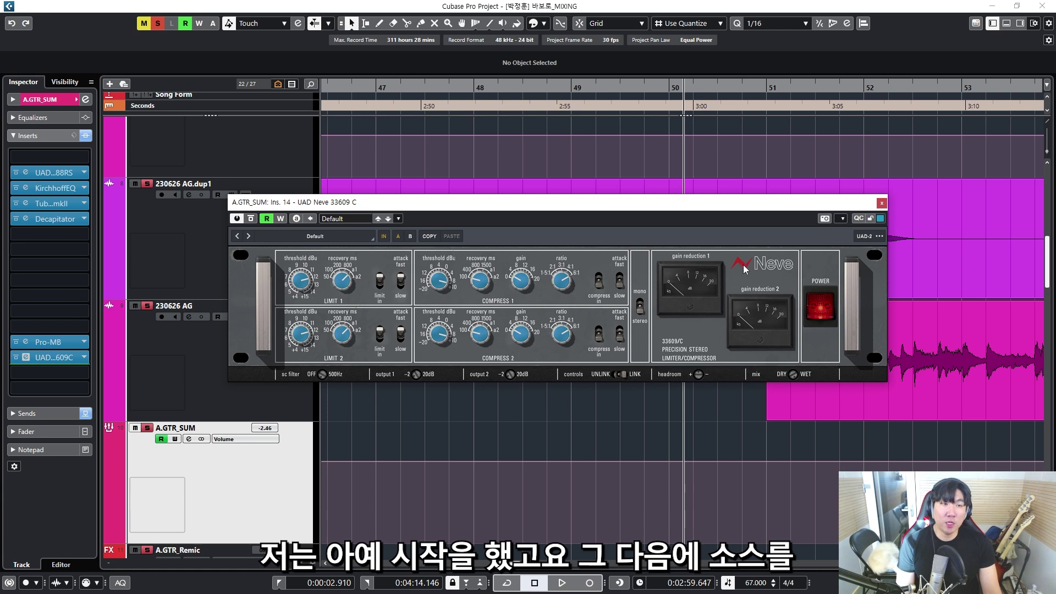
left_click(882, 203)
Step: Open the KirchhoffEQ inserts of 230626 AG.dup1 and 230626 AG side by side
left_click(304, 332)
left_click(260, 244)
left_click(266, 308)
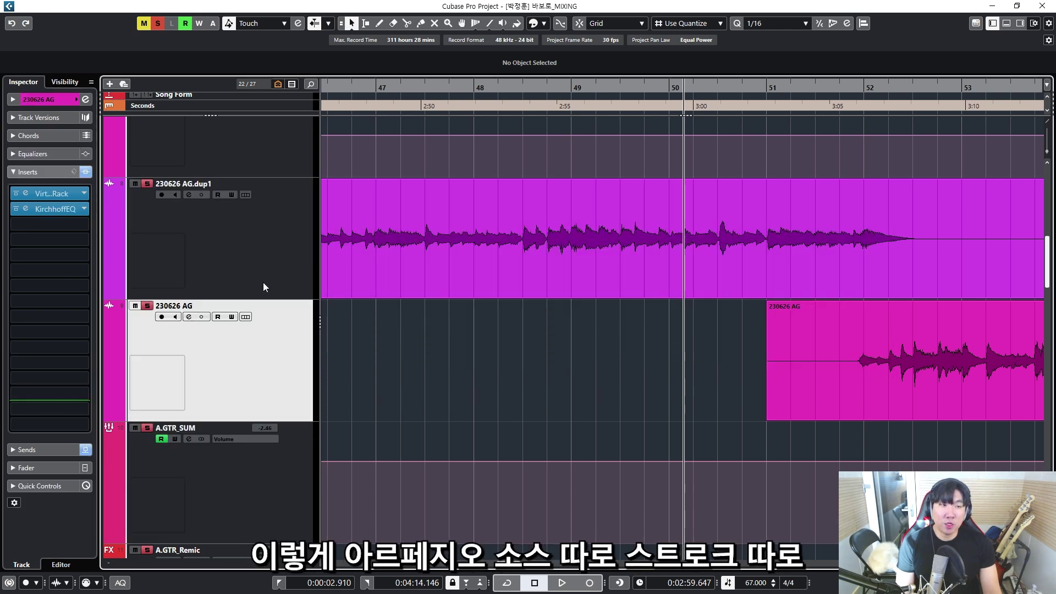
left_click(266, 251)
left_click(271, 341)
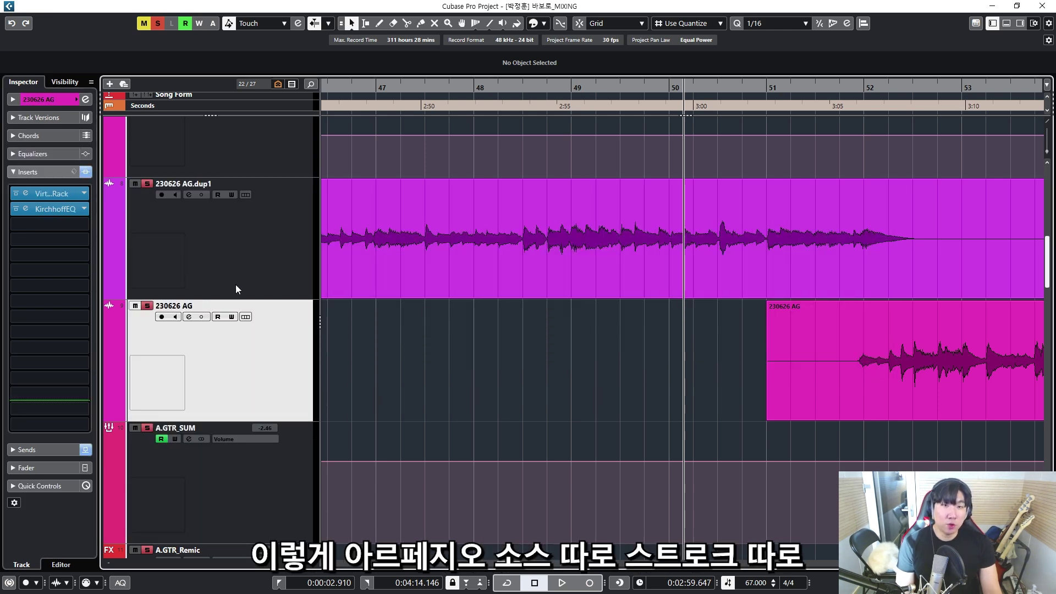
left_click(187, 228)
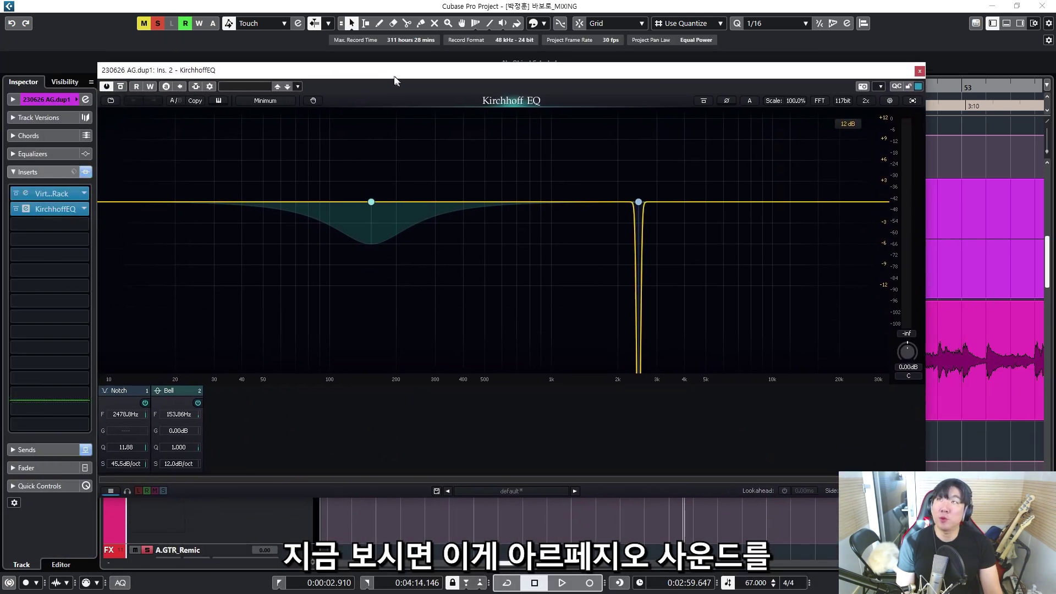
left_click_drag(909, 216, 602, 216)
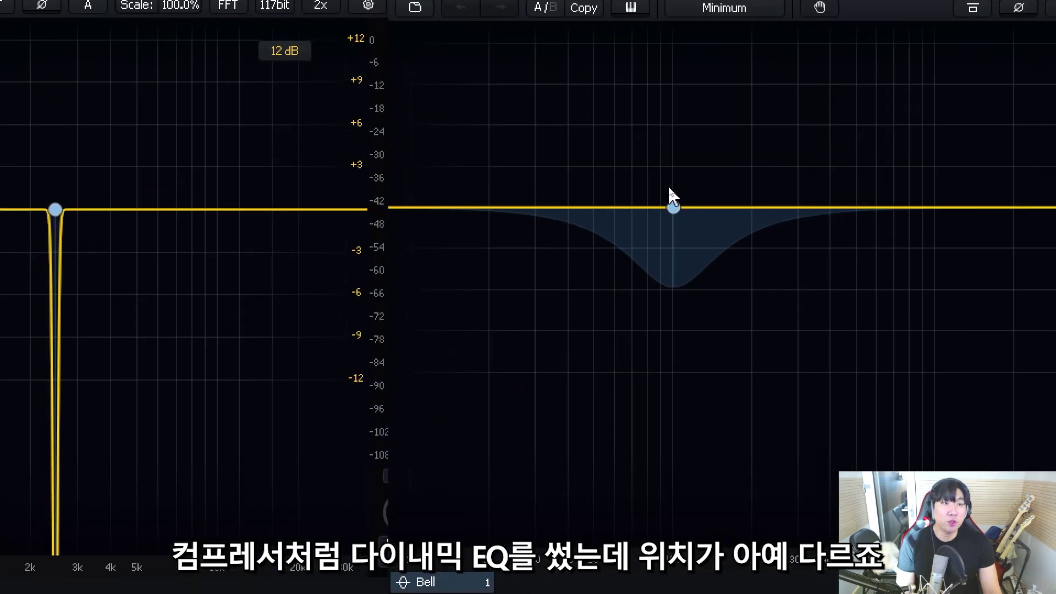
Step: Examine the 100.8 Hz dynamic bell band in 230626 AG's KirchhoffEQ and the 2478.8 Hz notch in 230626 AG.dup1's
left_click(672, 196)
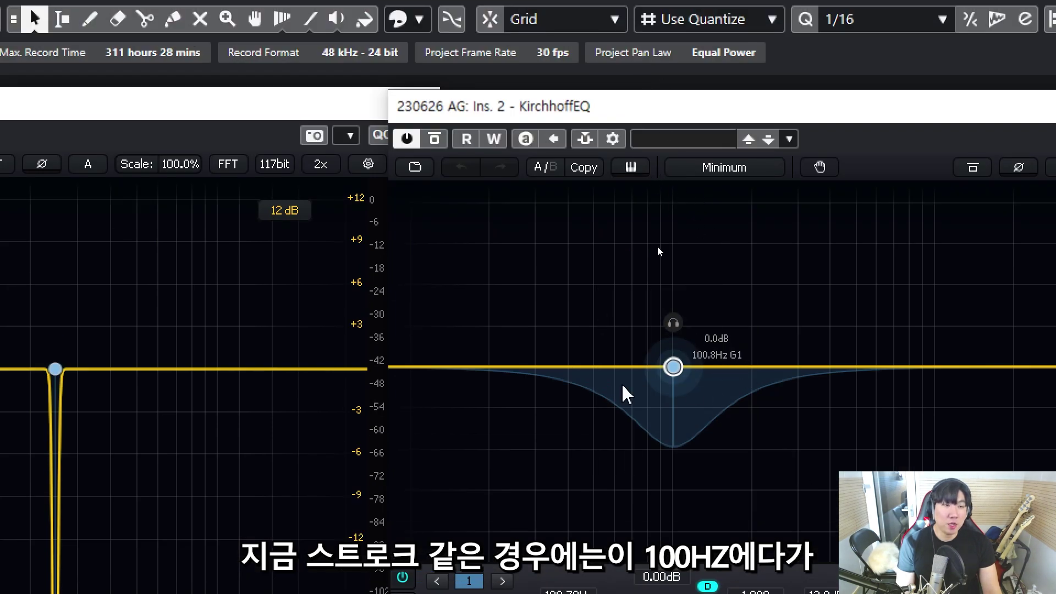
left_click(170, 449)
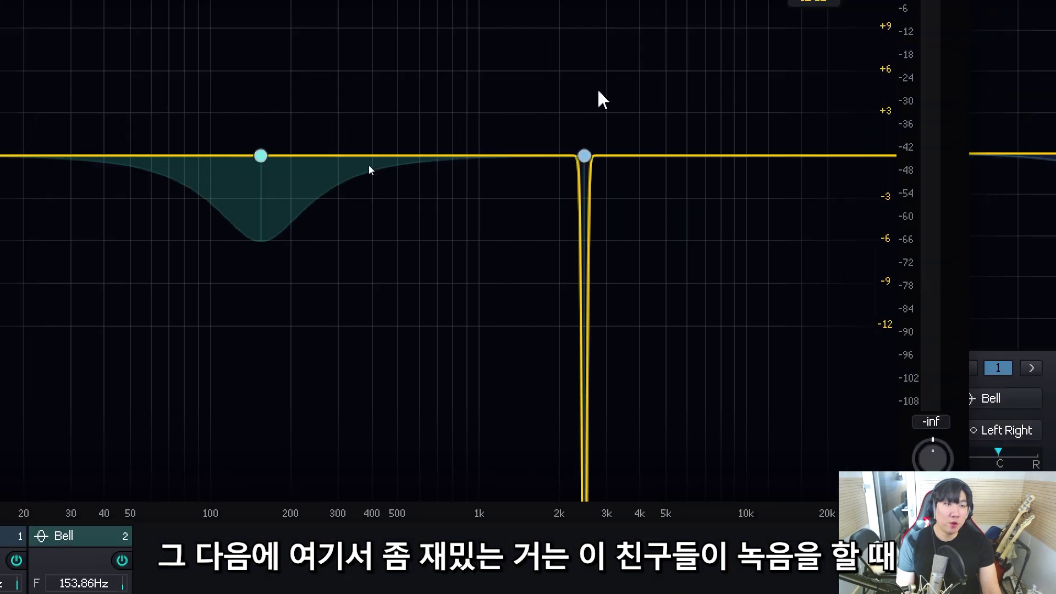
left_click(584, 155)
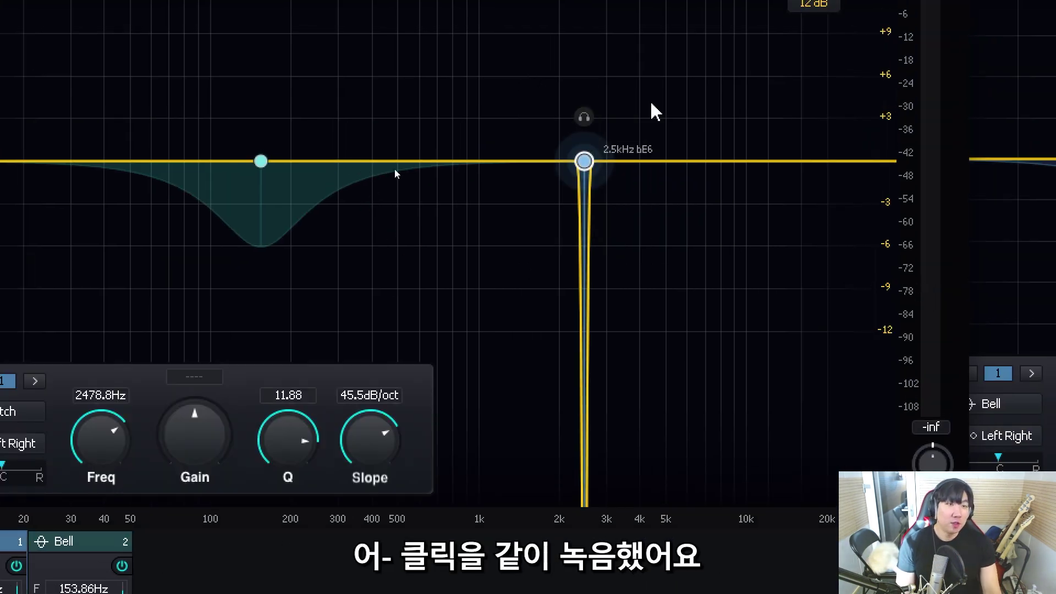
left_click_drag(695, 94, 514, 287)
left_click_drag(700, 77, 552, 302)
left_click(547, 302)
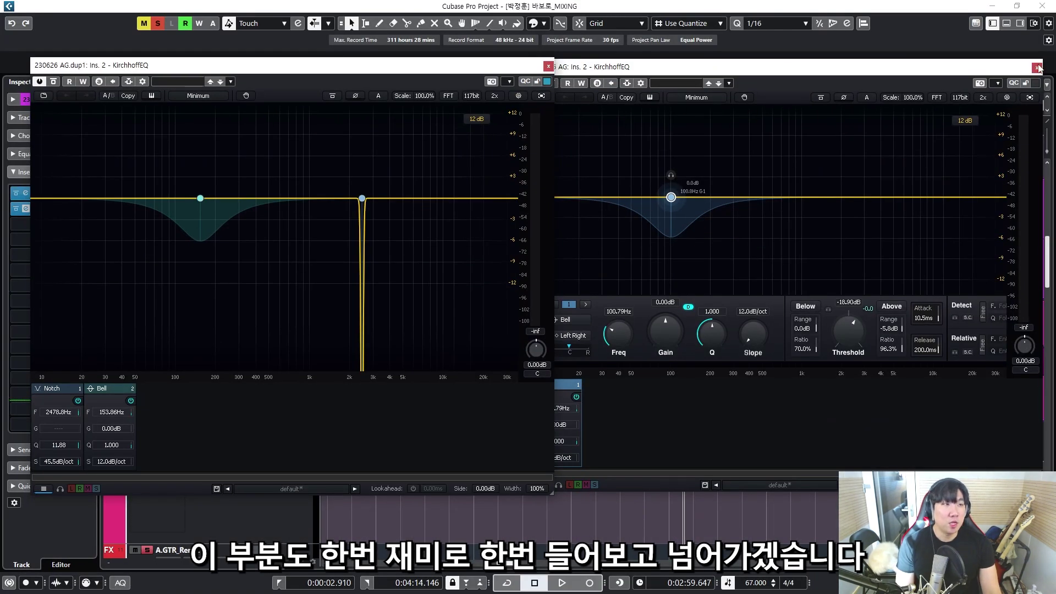
Step: Close 230626 AG's KirchhoffEQ and go to about 0:13.9 in the project, keeping 230626 AG.dup1's KirchhoffEQ open
left_click(1037, 67)
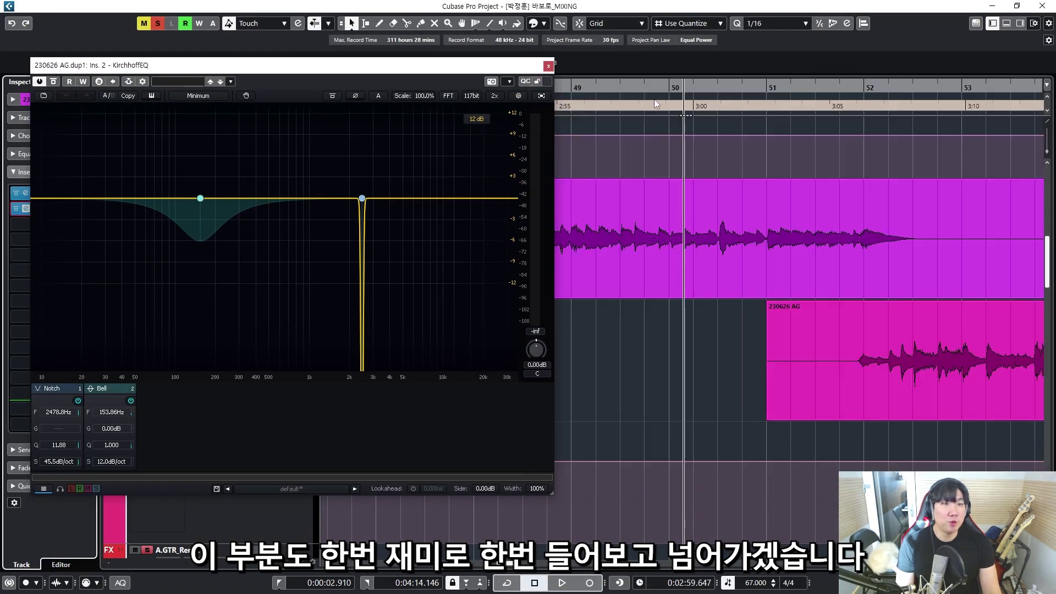
left_click(549, 66)
left_click(573, 329)
key("g")
key("g")
scroll(531, 323, "left", 10)
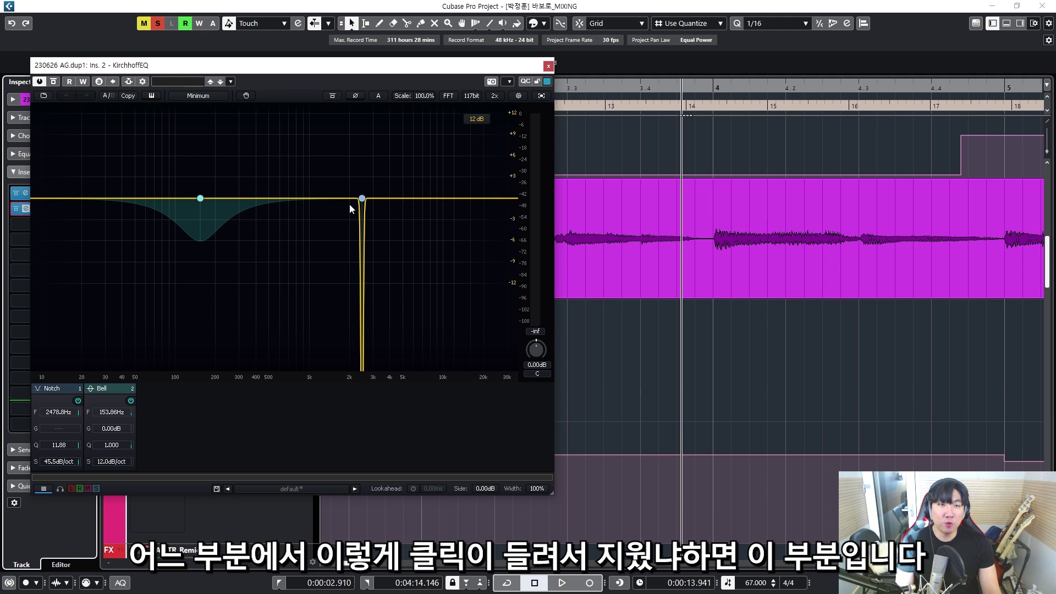
left_click_drag(317, 67, 601, 115)
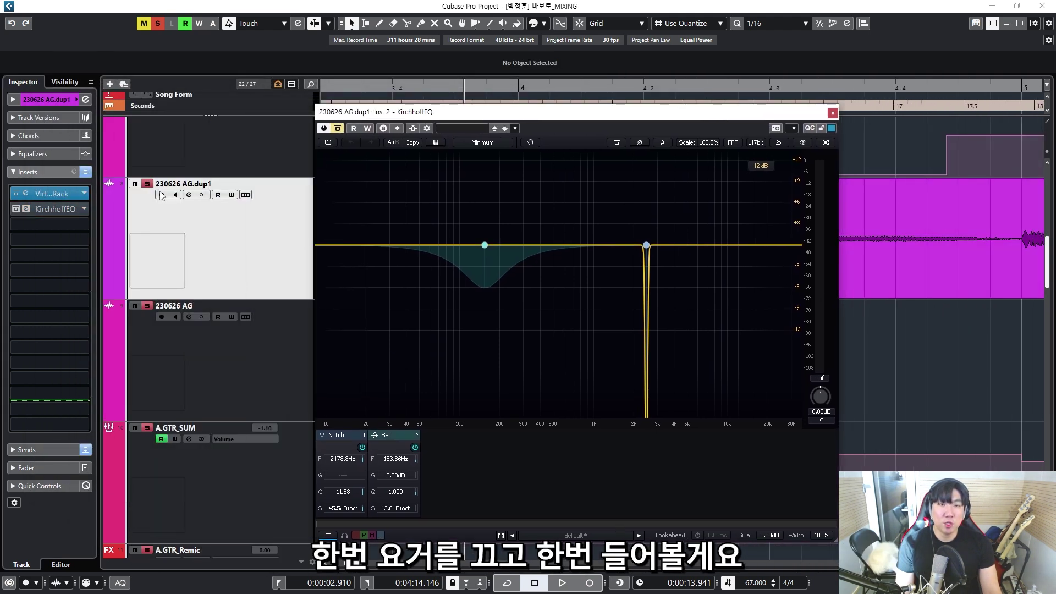
Step: Mute 230626 AG and play 230626 AG.dup1 twice from about 0:13.9 with its KirchhoffEQ bypassed
left_click(135, 306)
key("space")
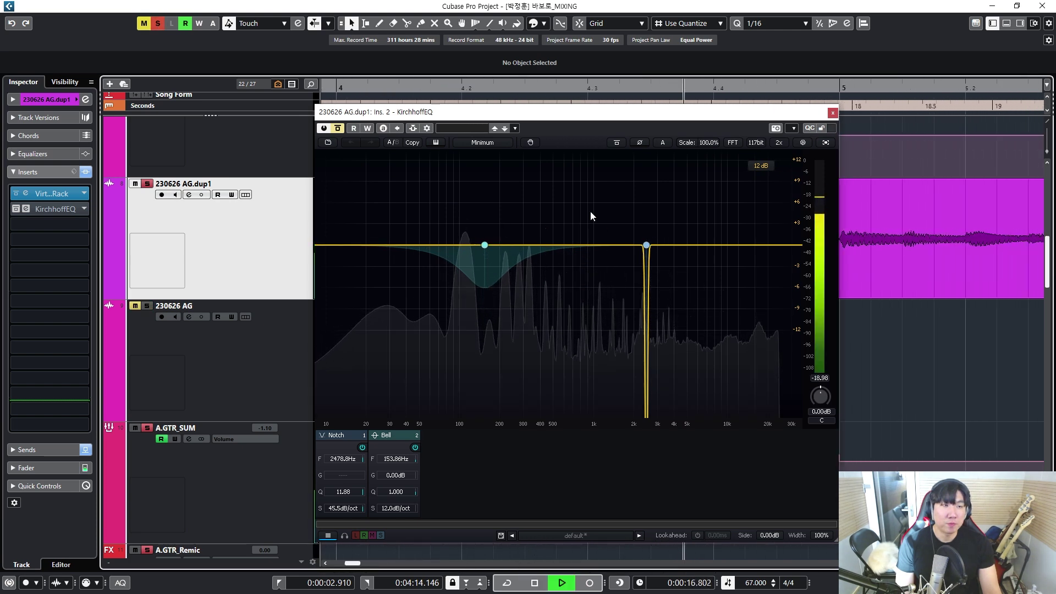
key("space")
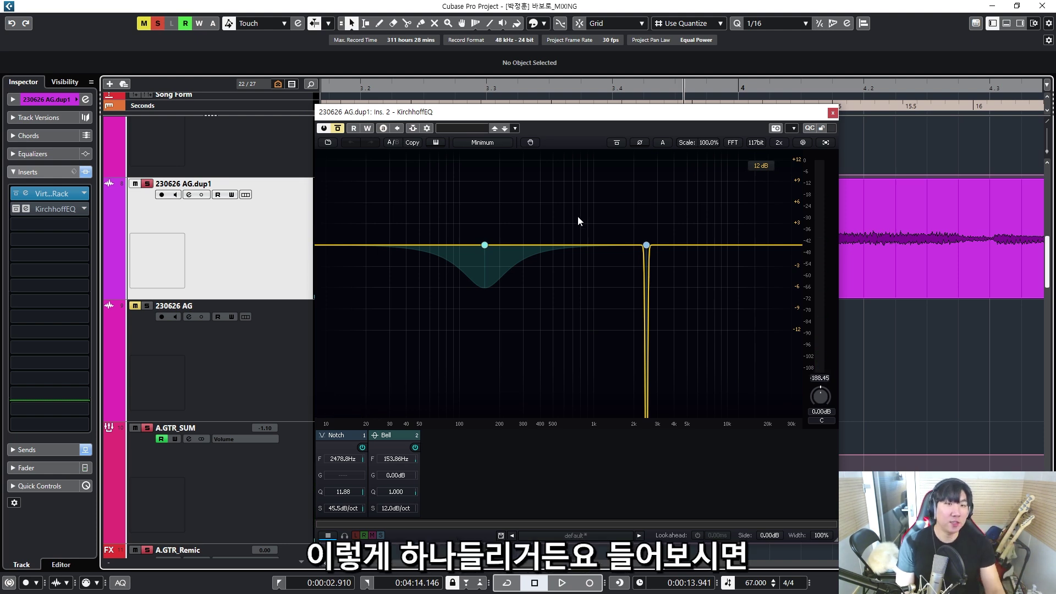
key("space")
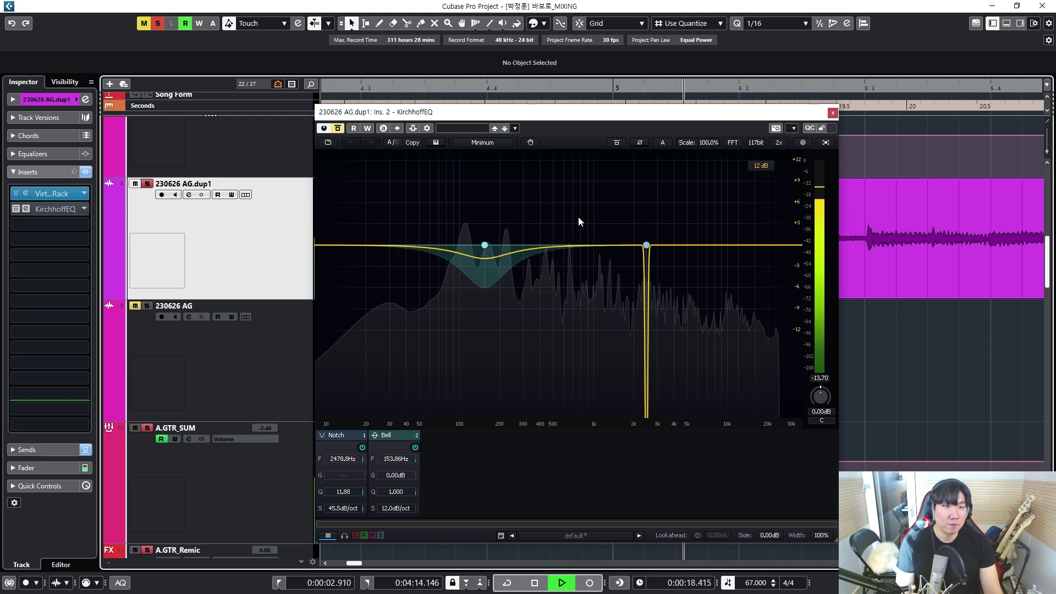
key("space")
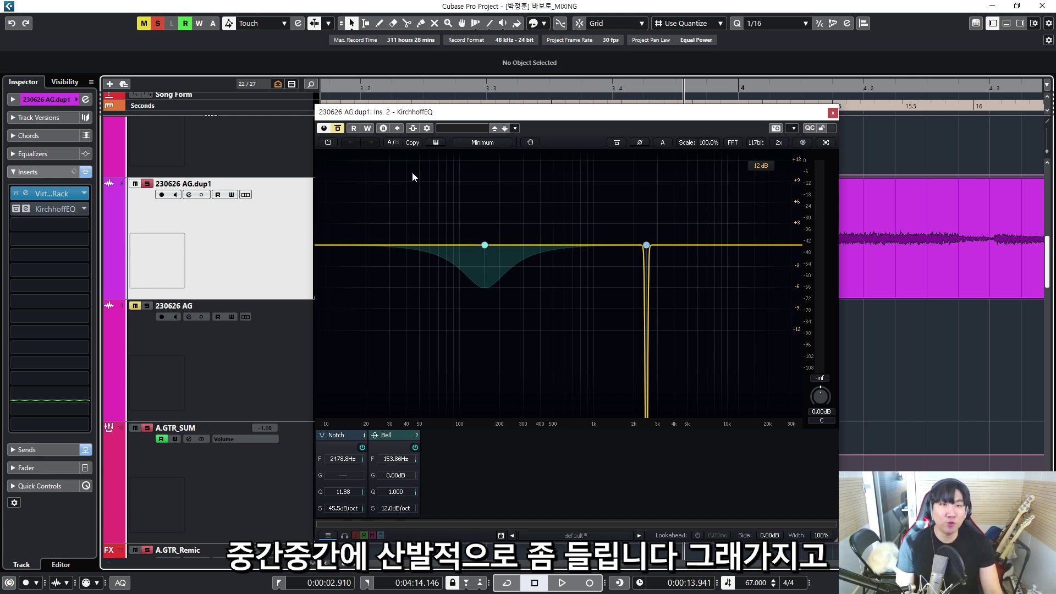
Step: Turn off the KirchhoffEQ bypass on 230626 AG.dup1 and replay the same passage with the notch active
left_click(338, 131)
key("space")
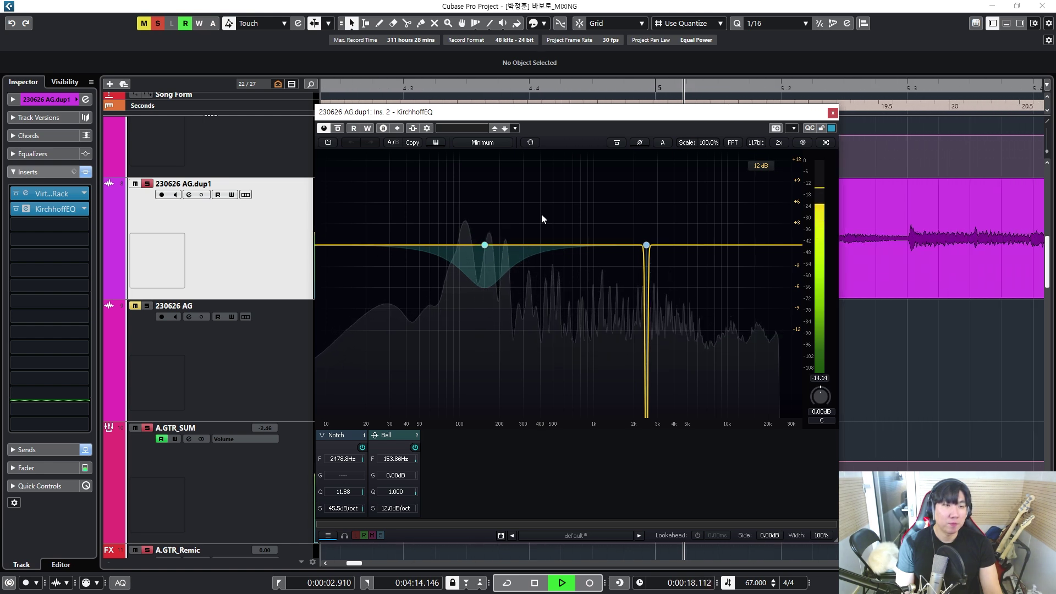
key("space")
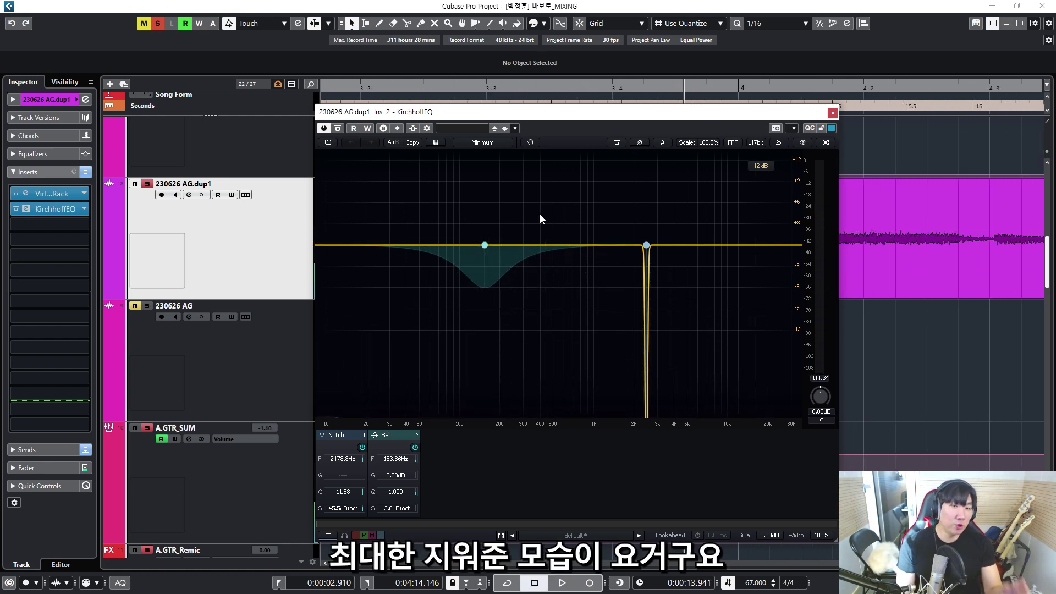
Step: Clear the track solos and unmute 230626 AG
key("s")
left_click(275, 318)
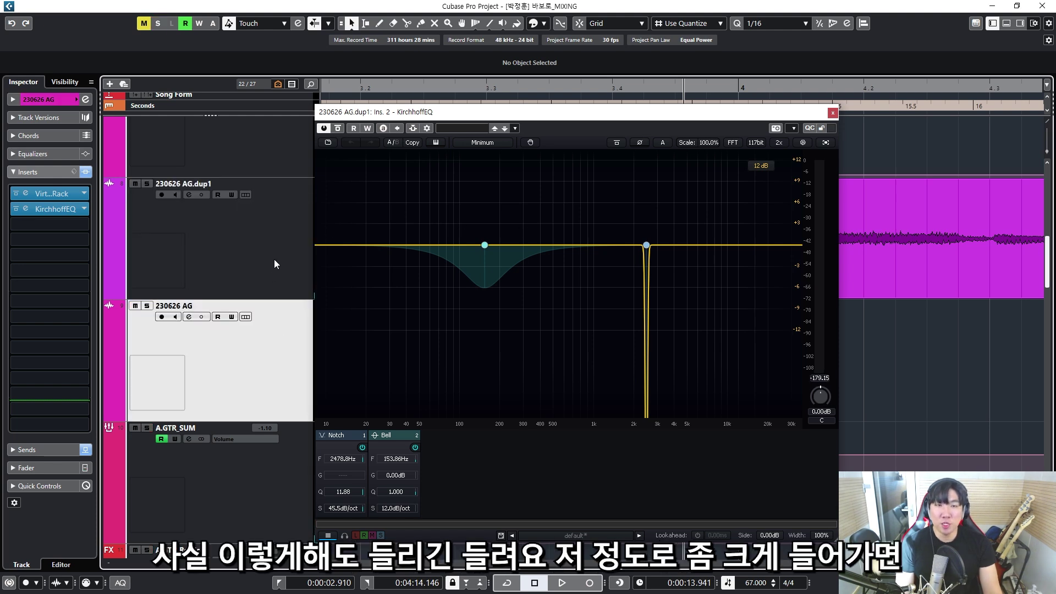
Step: Close the KirchhoffEQ of 230626 AG.dup1 and open the UAD Neve 88RS insert on A.GTR_SUM
left_click(253, 452)
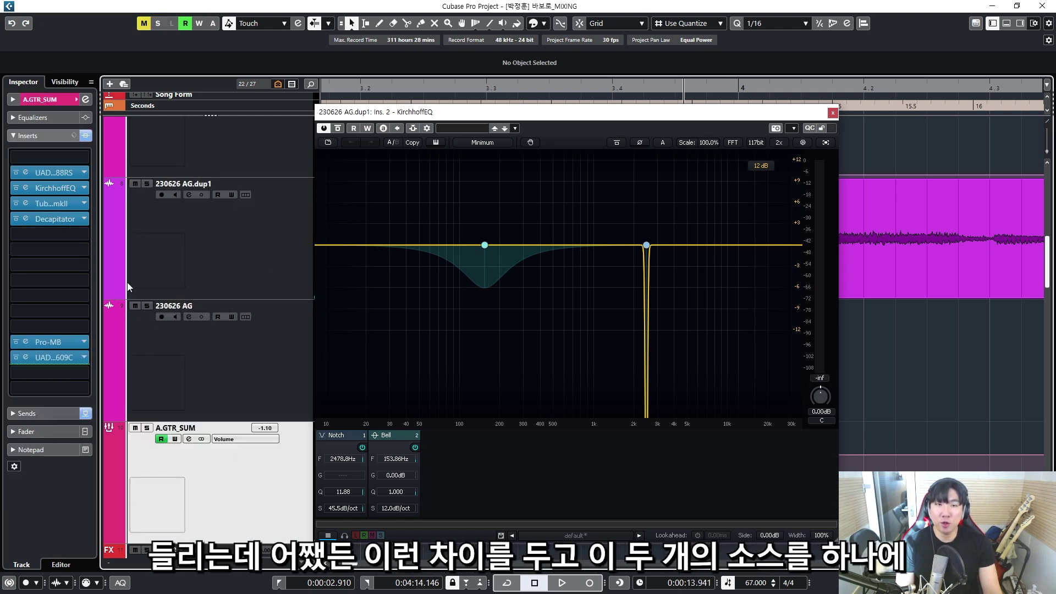
left_click(832, 128)
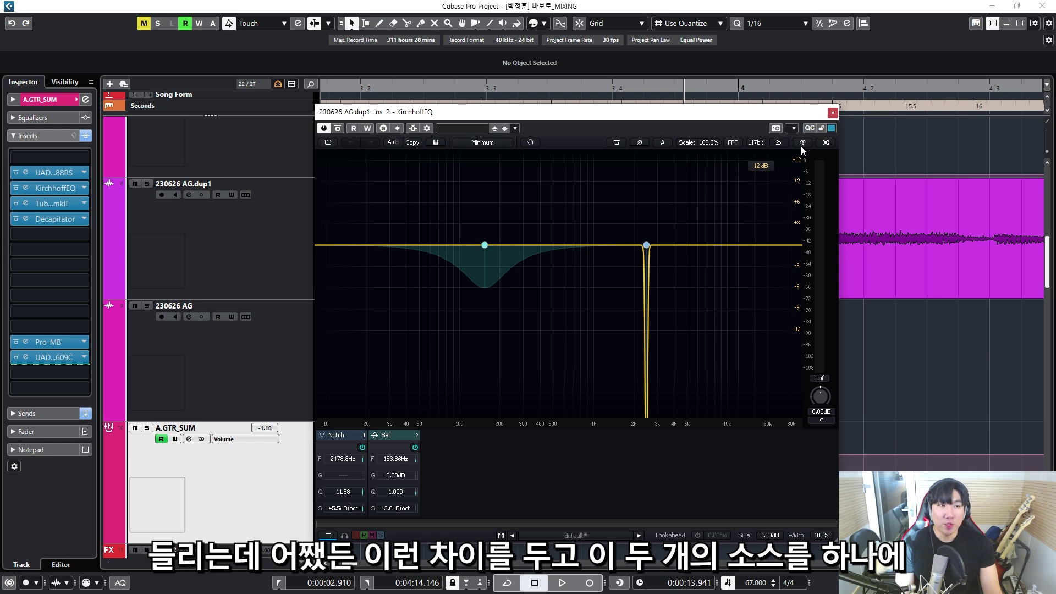
left_click(833, 114)
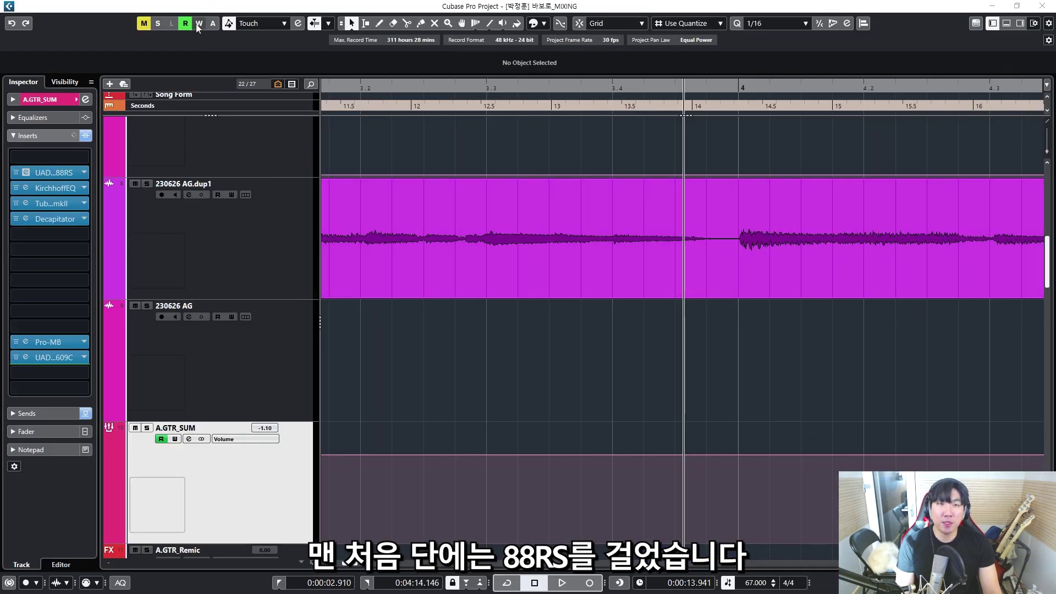
left_click(26, 172)
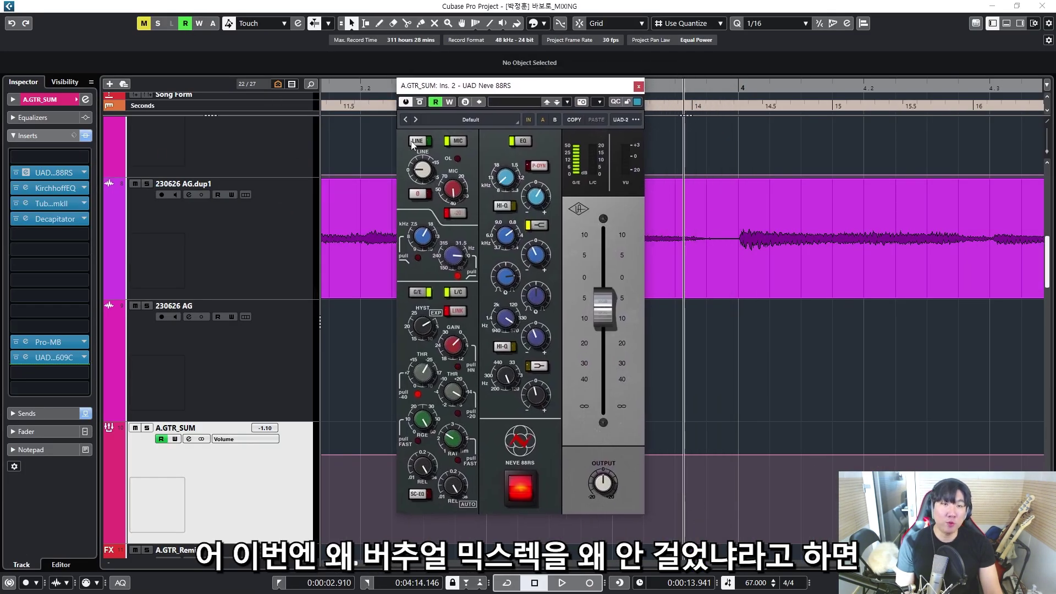
Step: View the Virtual Mix Rack inserts of 230626 AG.dup1 and 230626 AG side by side, and close all open plug-in windows
left_click(237, 253)
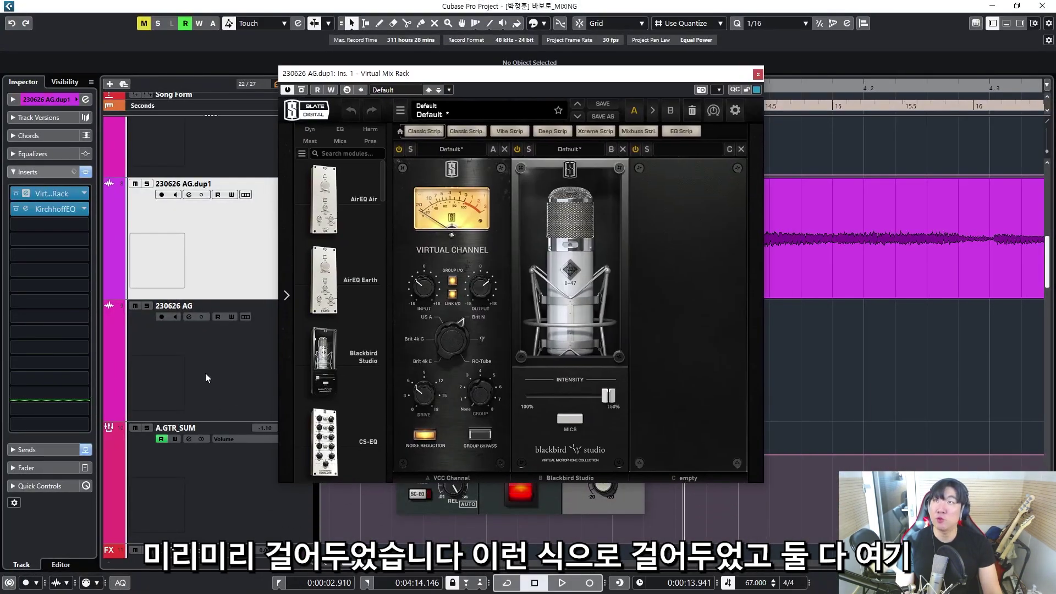
left_click(207, 378)
left_click_drag(568, 81, 704, 83)
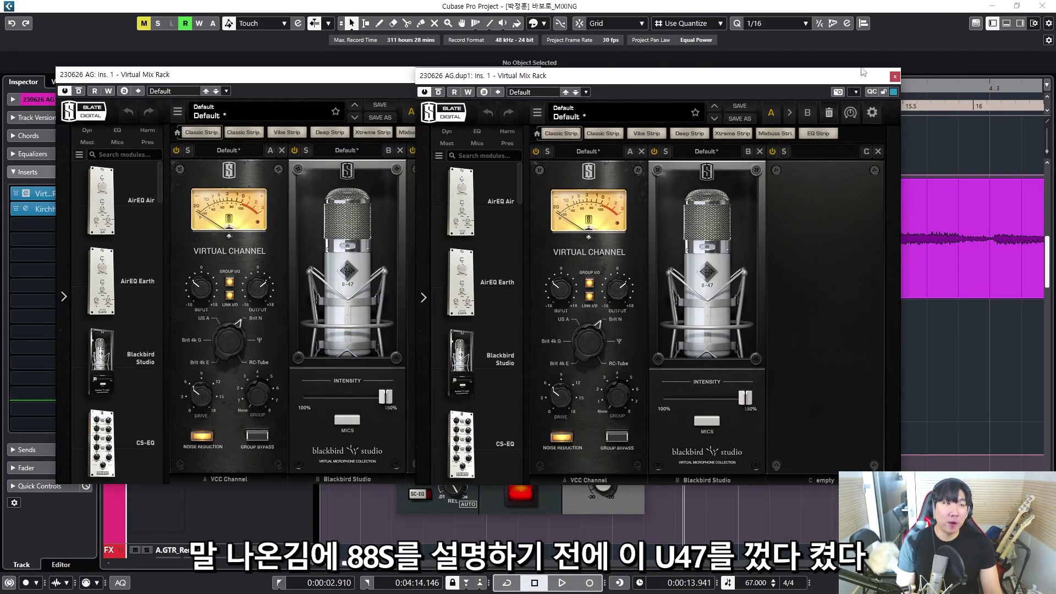
left_click(895, 78)
left_click(548, 80)
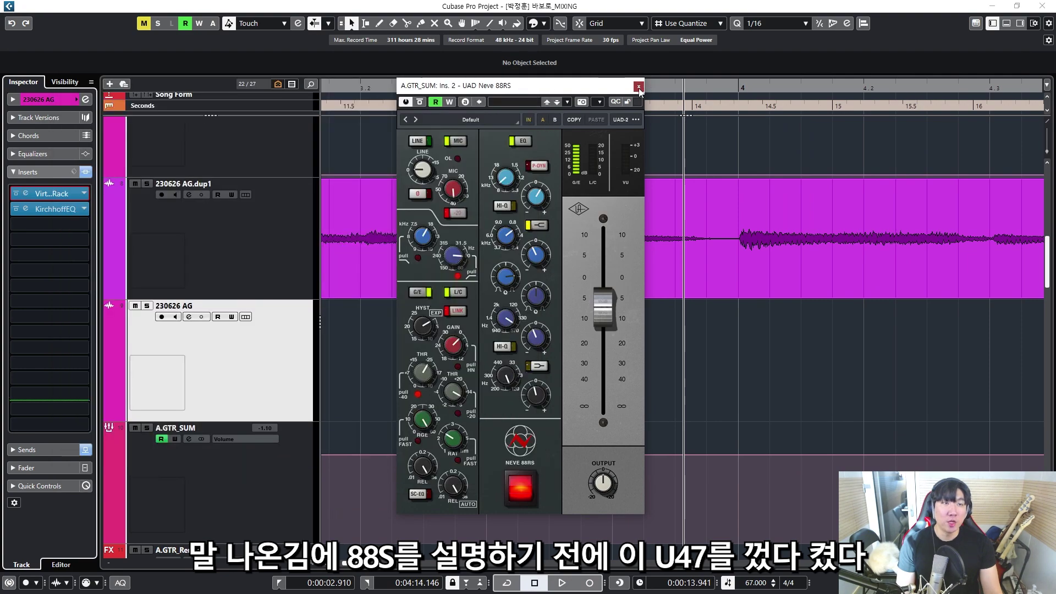
left_click(639, 87)
Step: Bypass the inserts of 230626 AG.dup1 and the A.GTR_SUM group
left_click(265, 224)
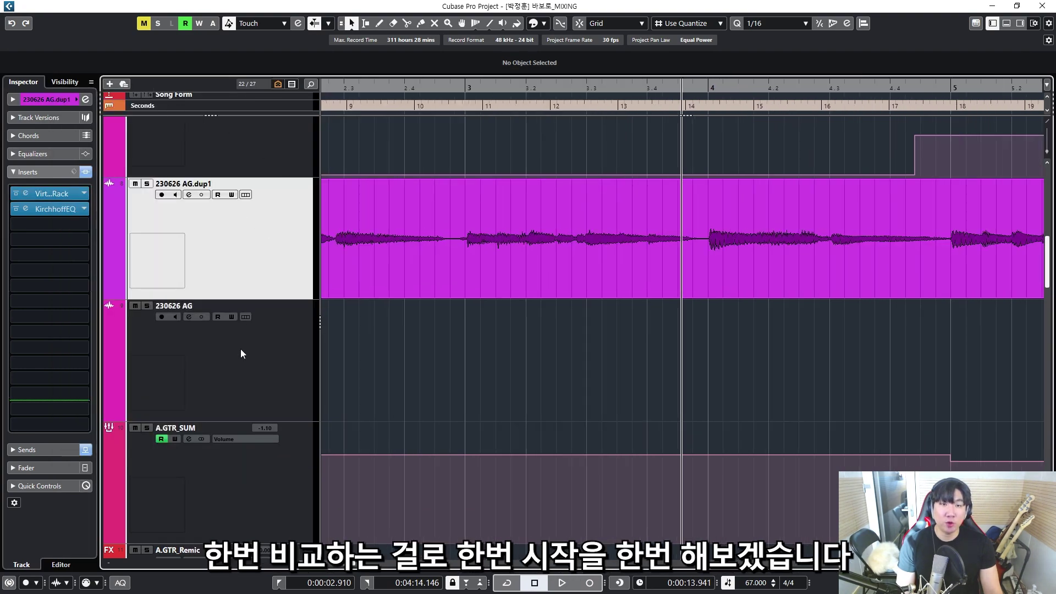
left_click(222, 474)
left_click(167, 345)
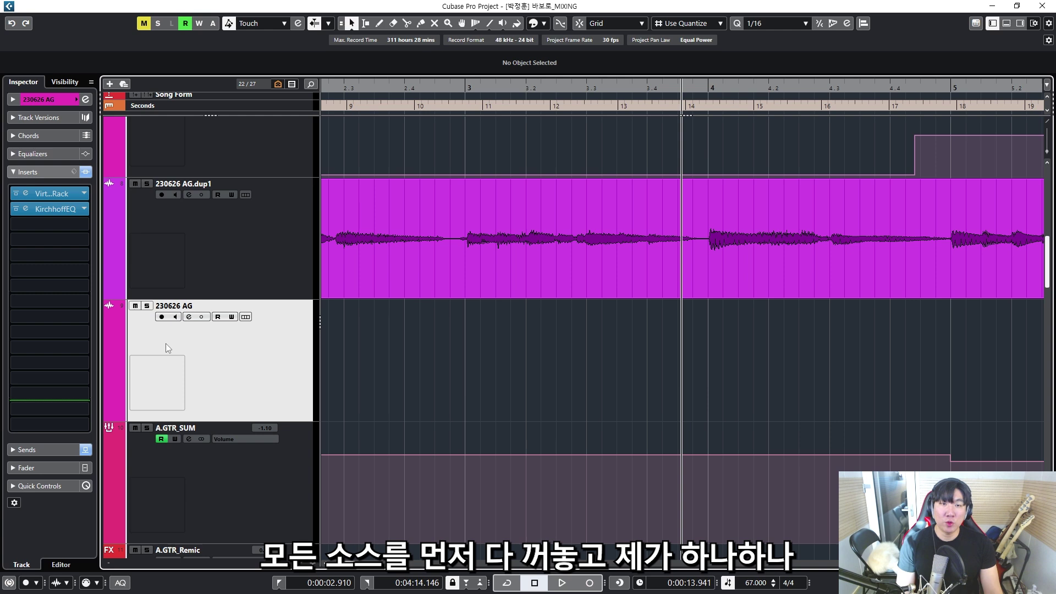
left_click(102, 182)
left_click(86, 172)
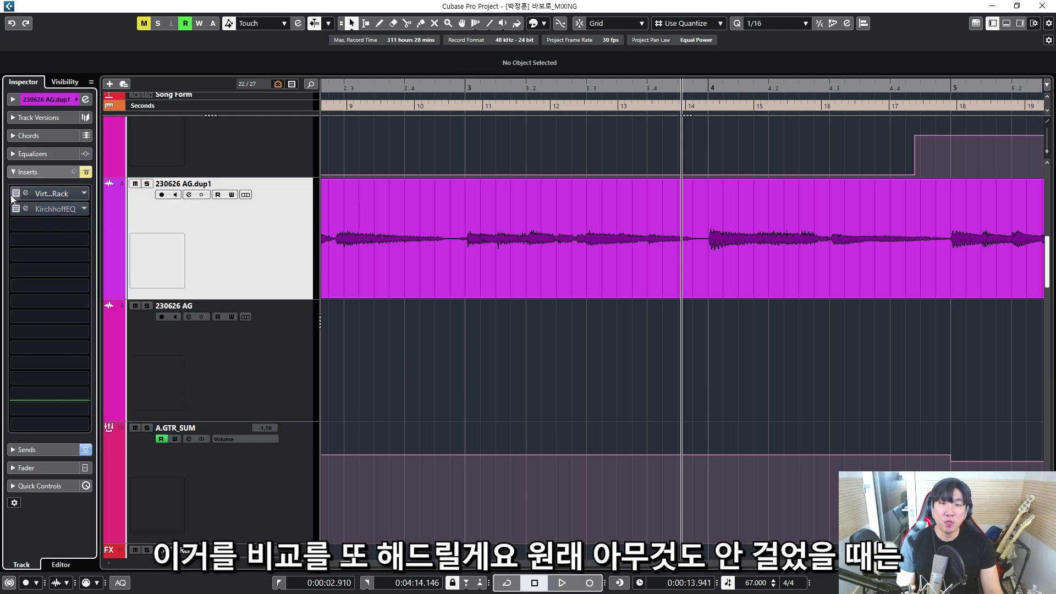
Step: Open the Virtual Mix Rack of 230626 AG.dup1 and play the soloed track from about 0:14 with the plug-in bypassed
left_click(17, 194)
left_click(18, 194)
key("space")
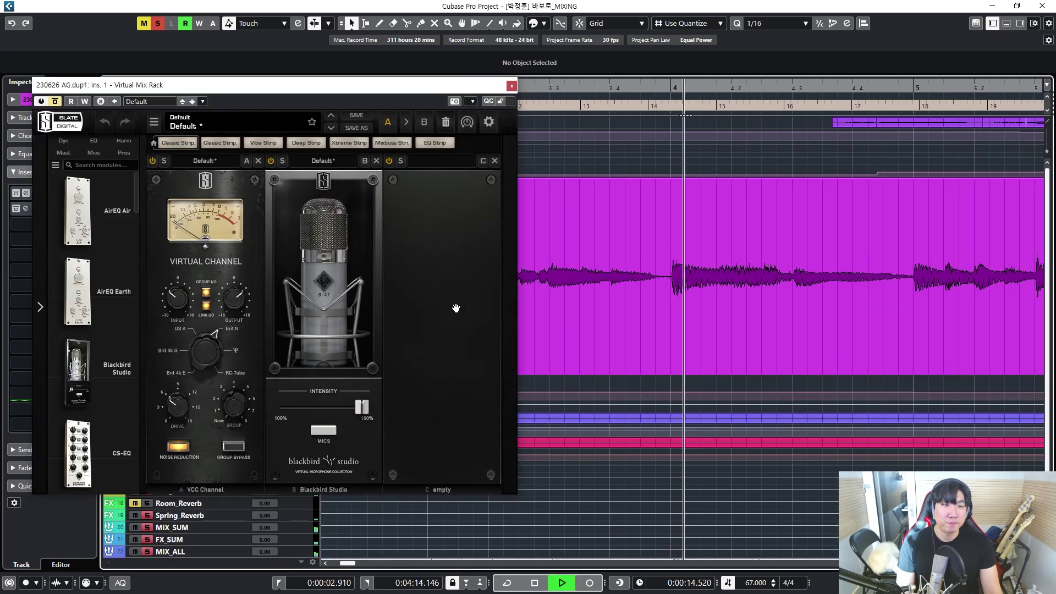
left_click_drag(399, 92, 435, 91)
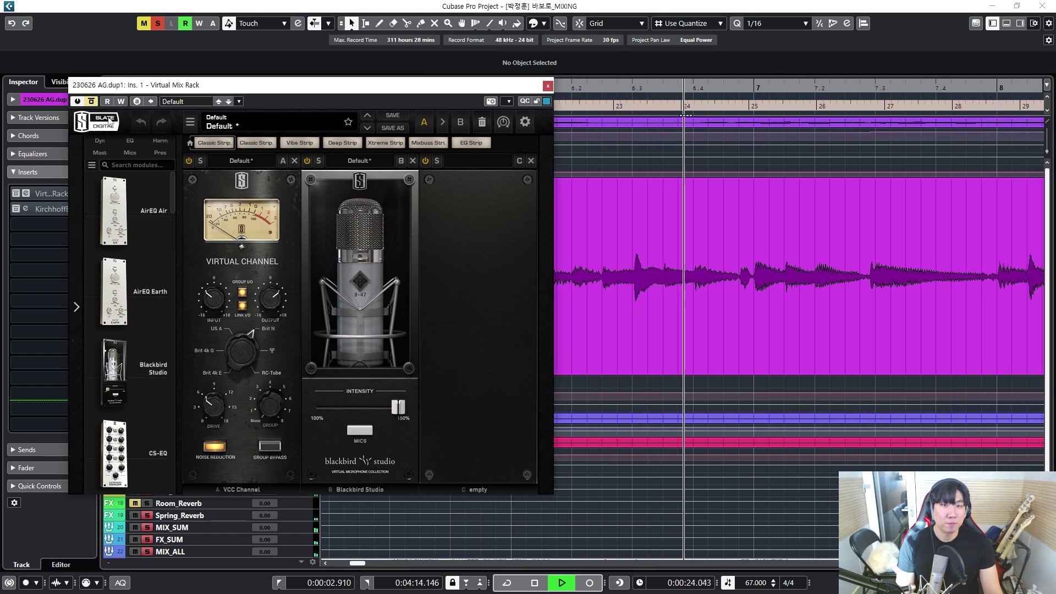
key("space")
Step: Turn off the Virtual Mix Rack bypass on 230626 AG.dup1 and replay the same passage
left_click(91, 102)
key("space")
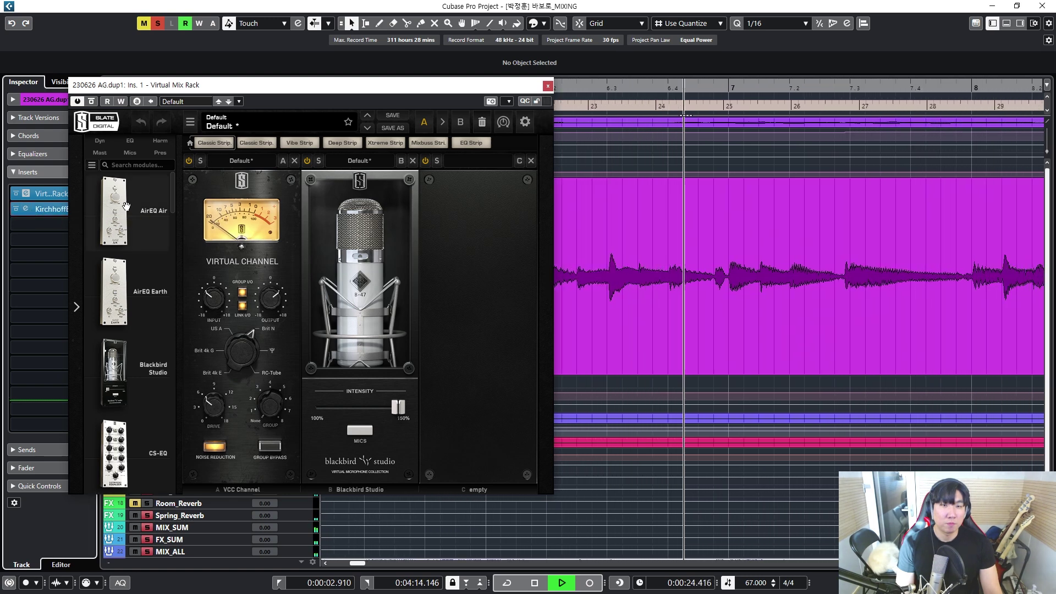
key("space")
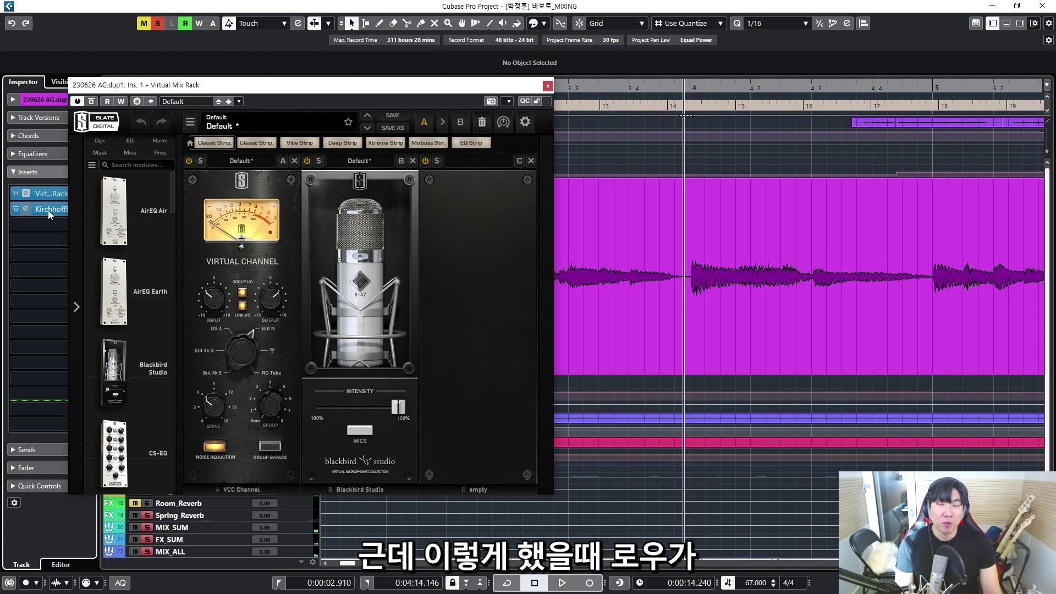
Step: Open the KirchhoffEQ of 230626 AG.dup1, examine its dynamic bell near 150 Hz, and play the passage with the EQ active
left_click(49, 211)
left_click_drag(495, 112, 264, 90)
mouse_move(234, 256)
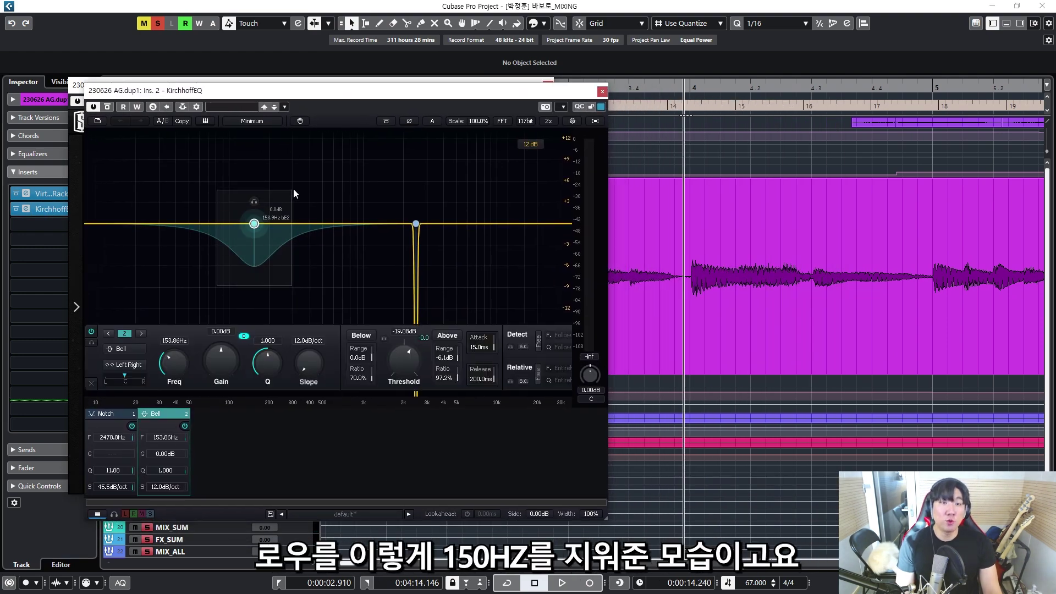
left_click_drag(286, 94, 292, 93)
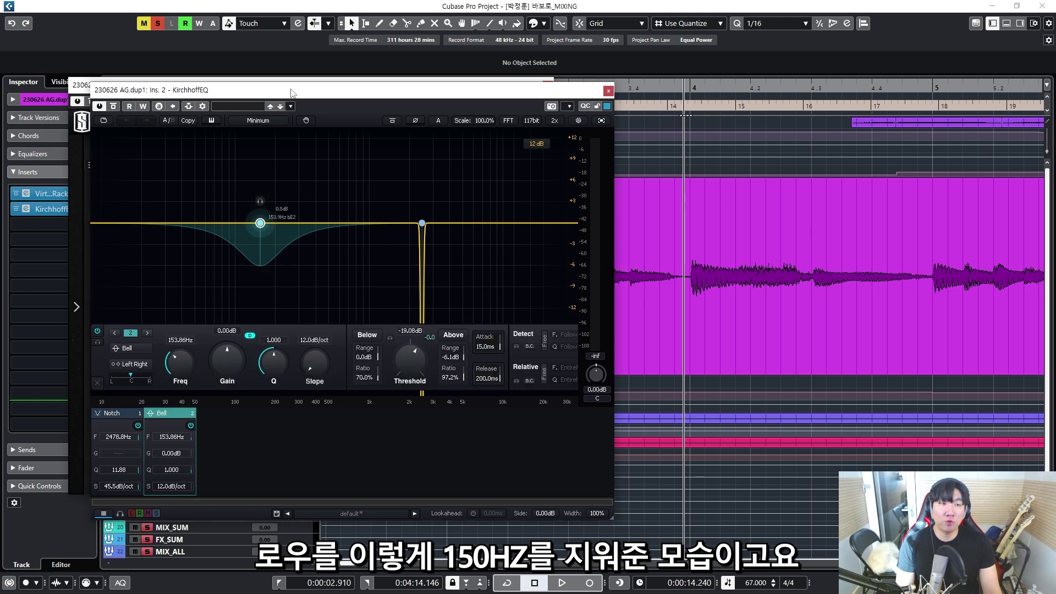
key("space")
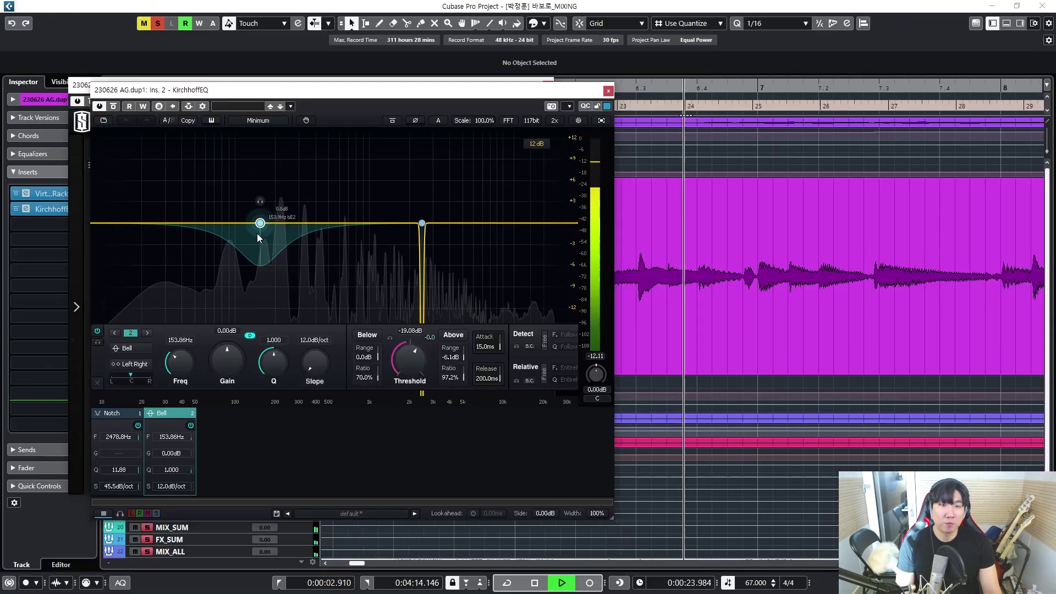
key("space")
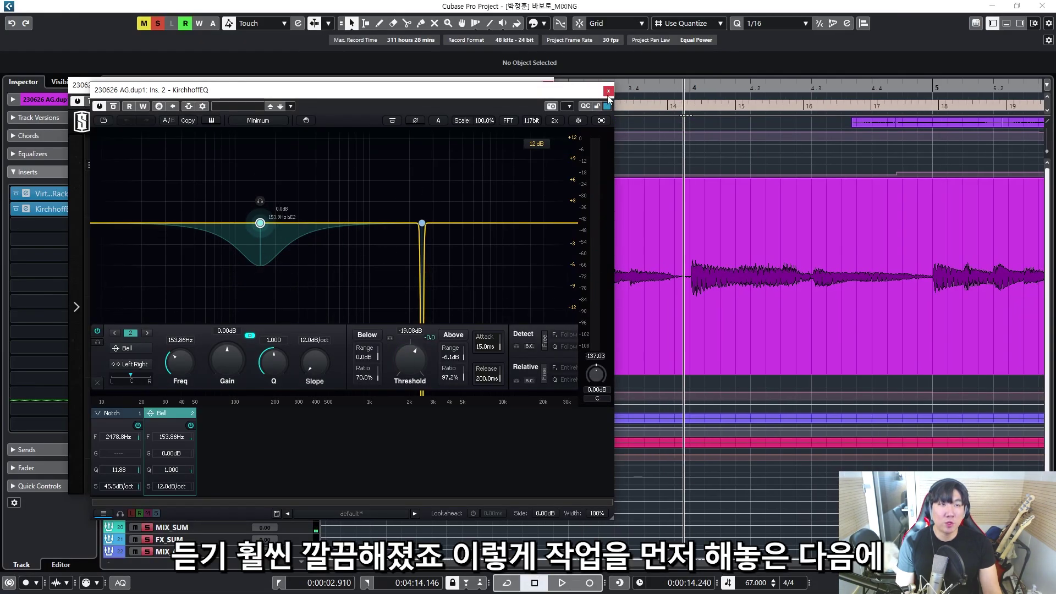
Step: Close the plug-in windows of 230626 AG.dup1 and open the UAD Neve 88RS insert on A.GTR_SUM
left_click(608, 90)
left_click(548, 86)
left_click(305, 394)
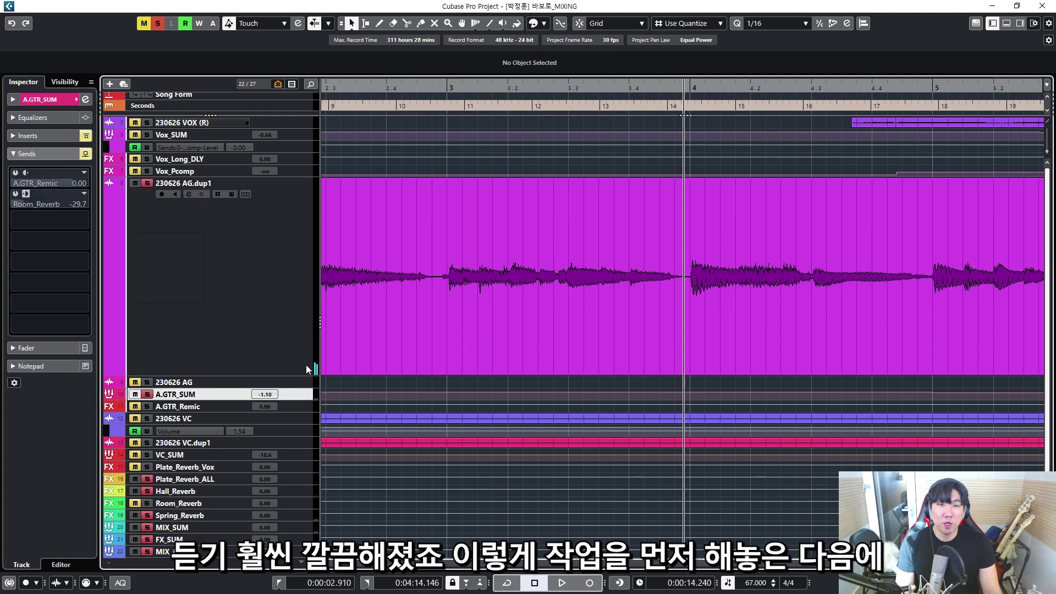
left_click(47, 171)
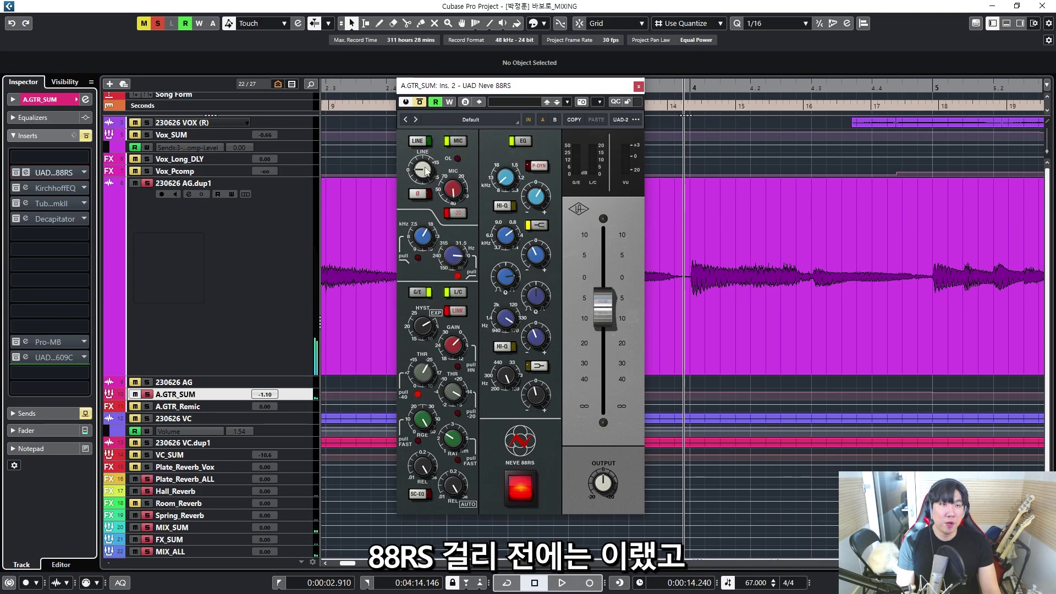
Step: Play the passage with the UAD Neve 88RS bypassed, and replay it with the bypass turned off
key("space")
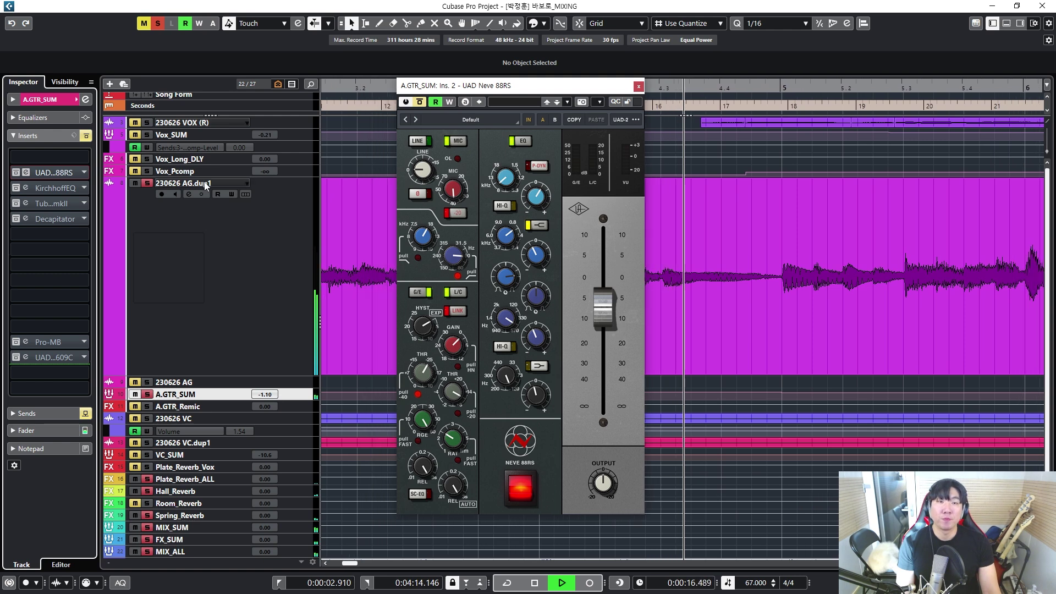
key("space")
left_click(16, 173)
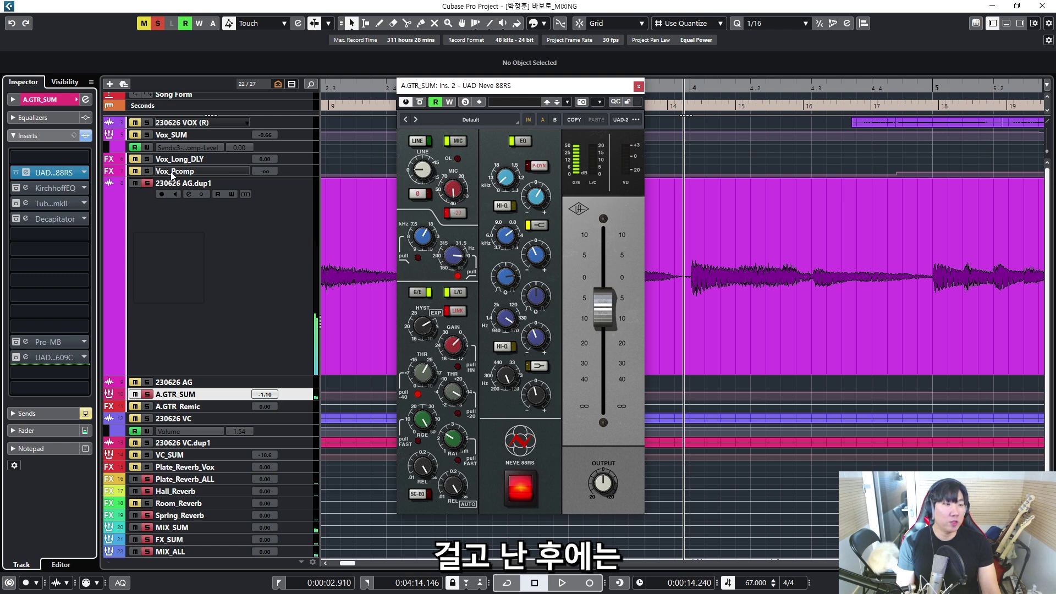
key("space")
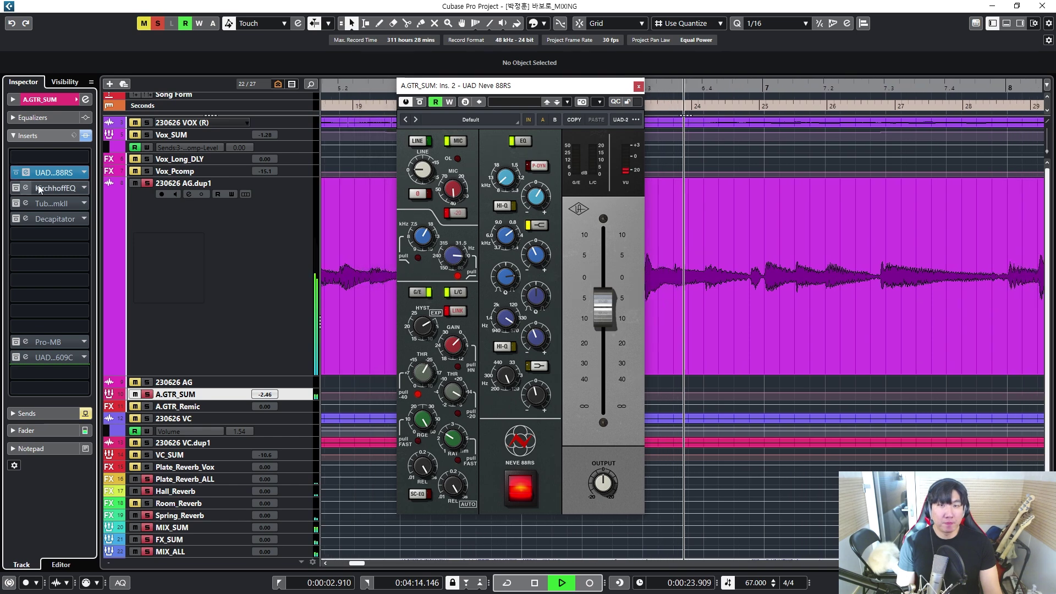
key("space")
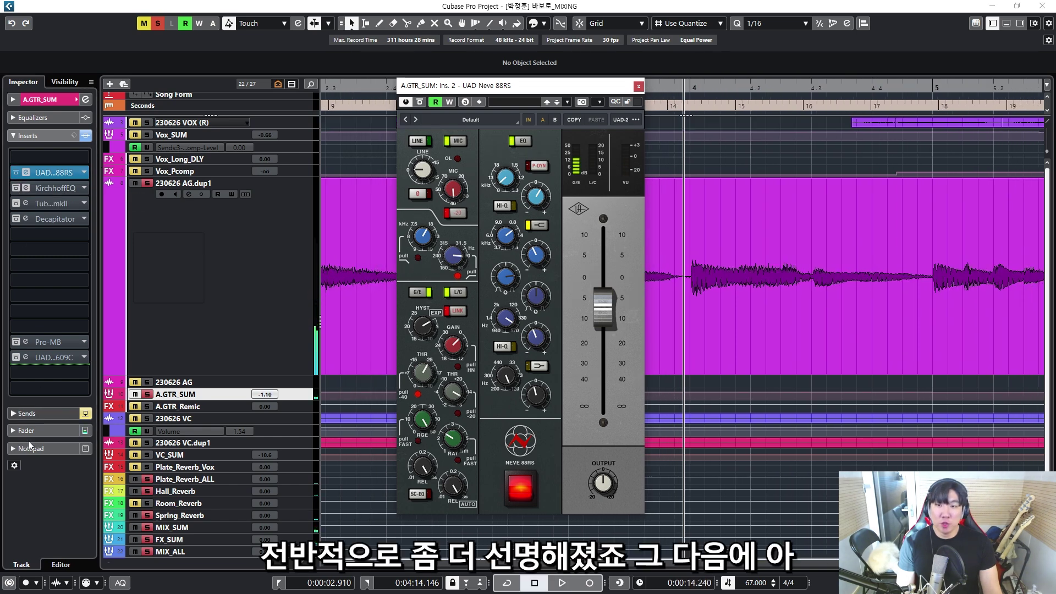
Step: Open the KirchhoffEQ on A.GTR_SUM and examine its bell bands at about 175 Hz, 1.1 kHz, 3.3 kHz and 10 kHz
left_click(26, 187)
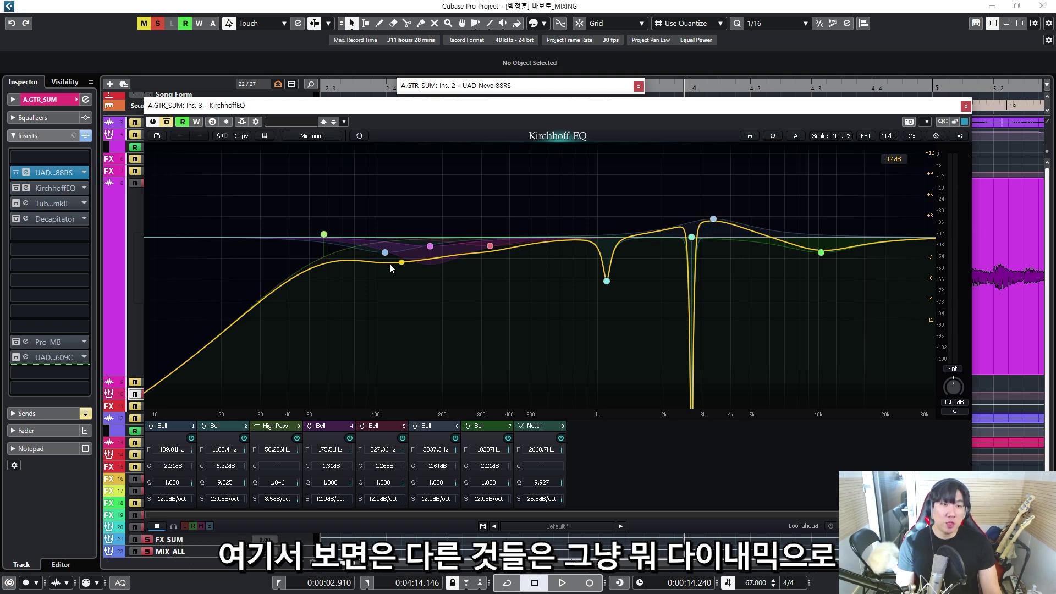
left_click(429, 249)
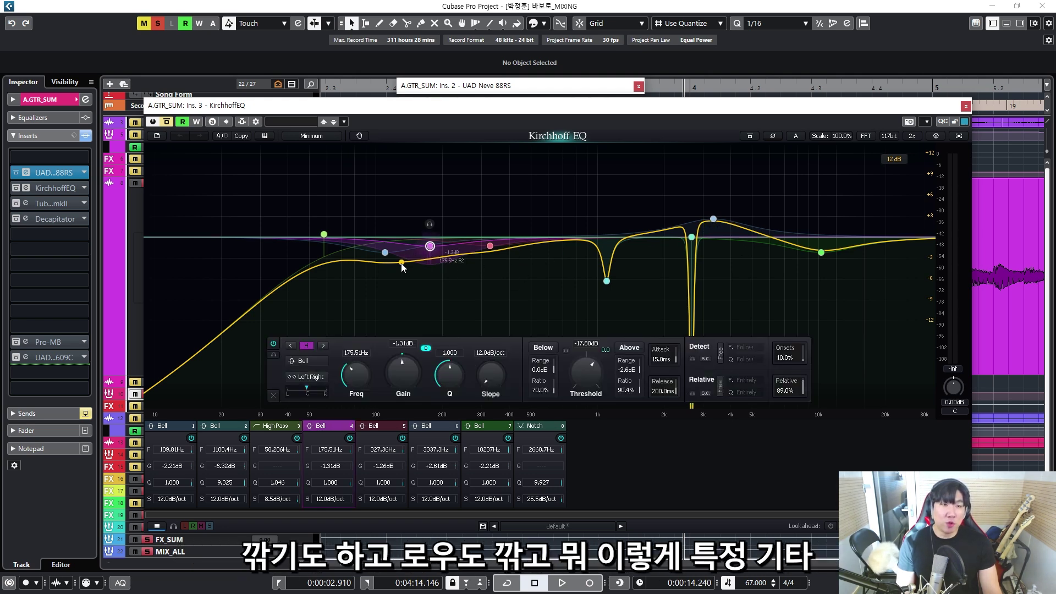
left_click(607, 281)
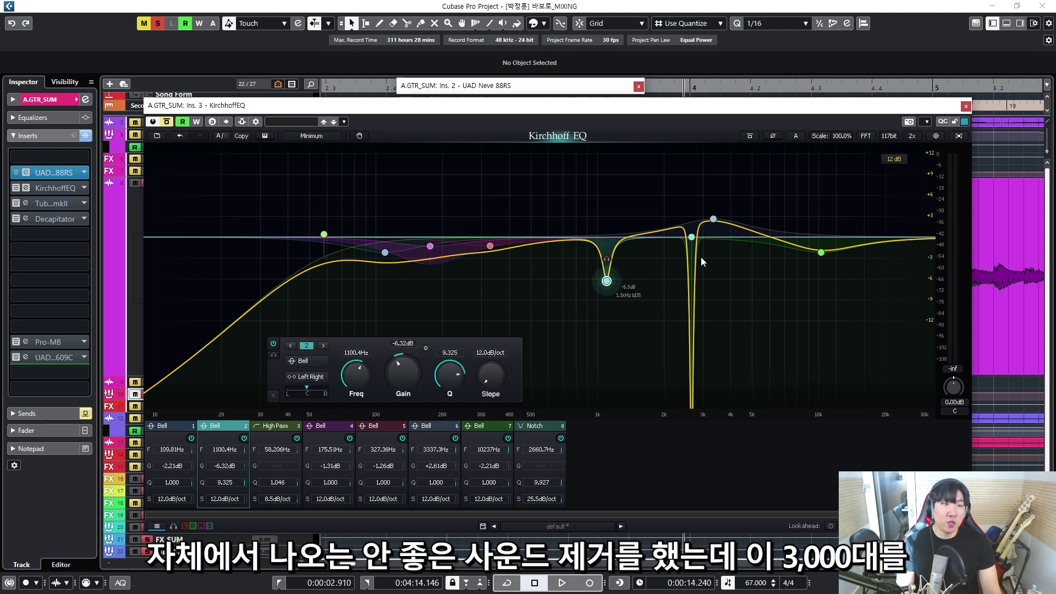
left_click(714, 220)
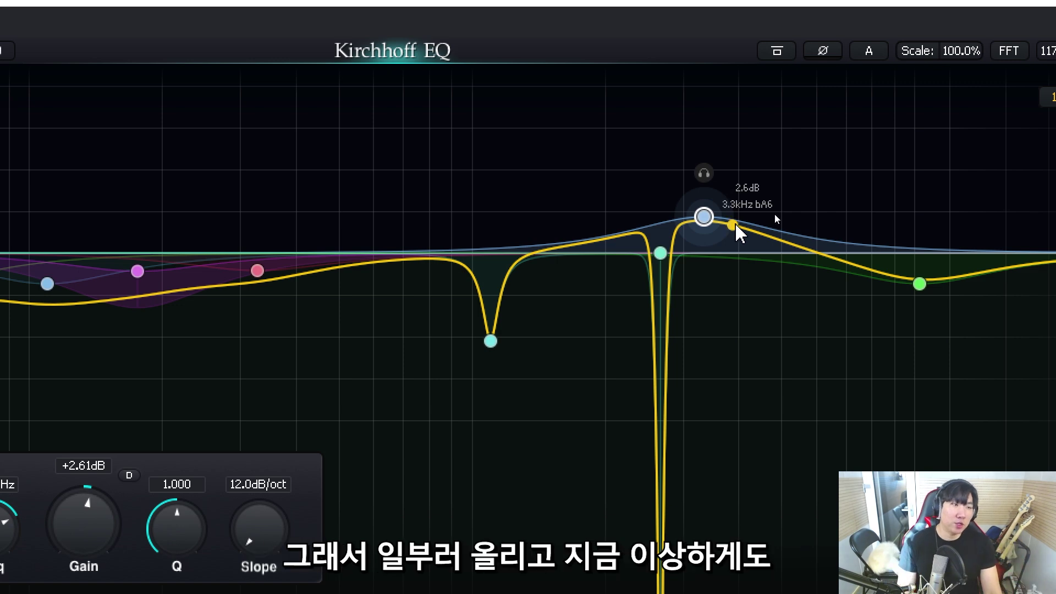
mouse_move(930, 287)
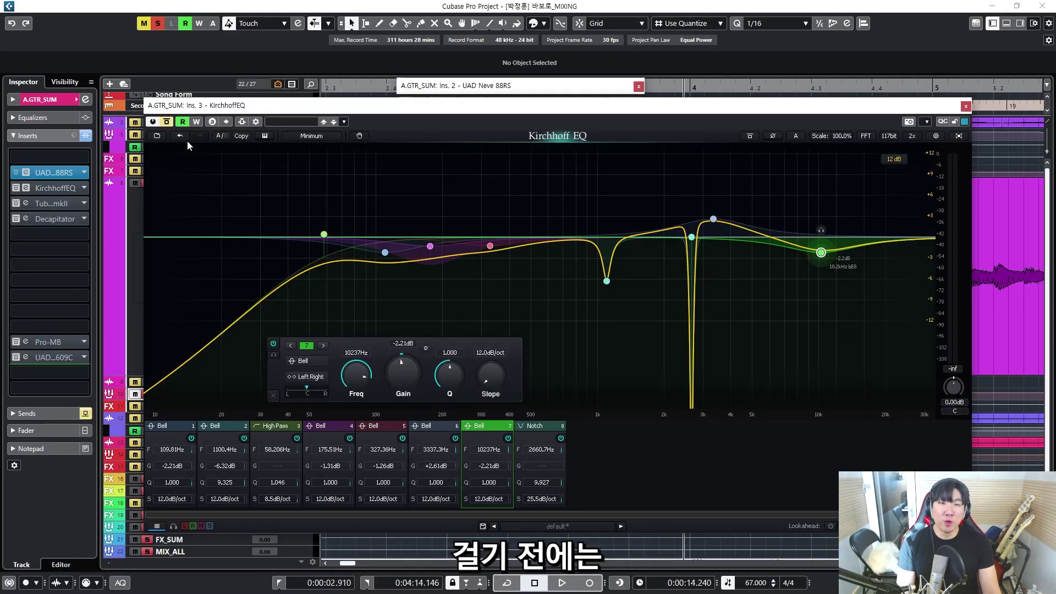
Step: Play the passage with the A.GTR_SUM KirchhoffEQ bypassed, and replay it with the EQ active
key("space")
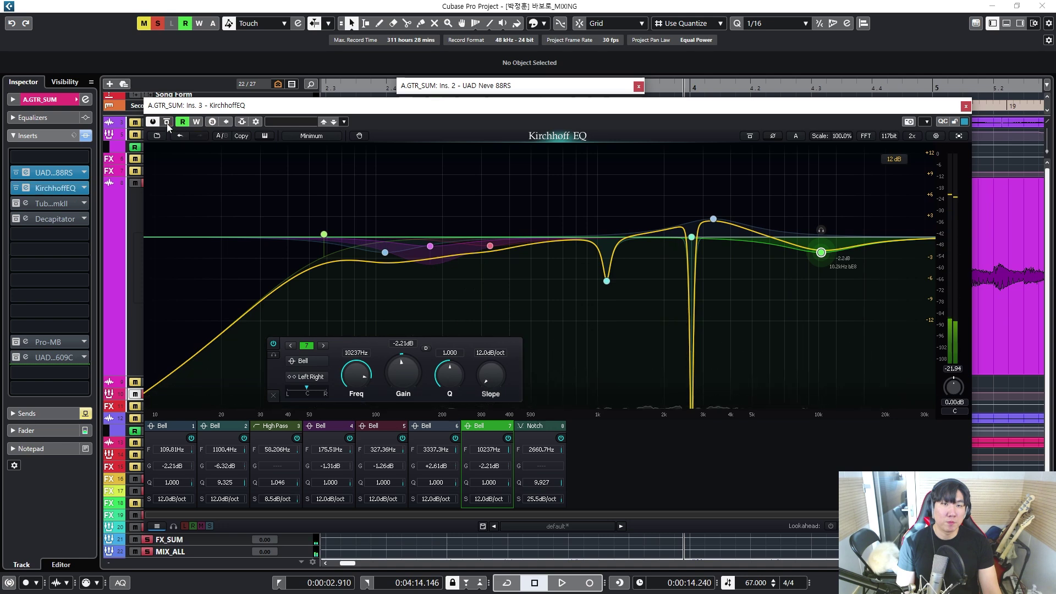
key("space")
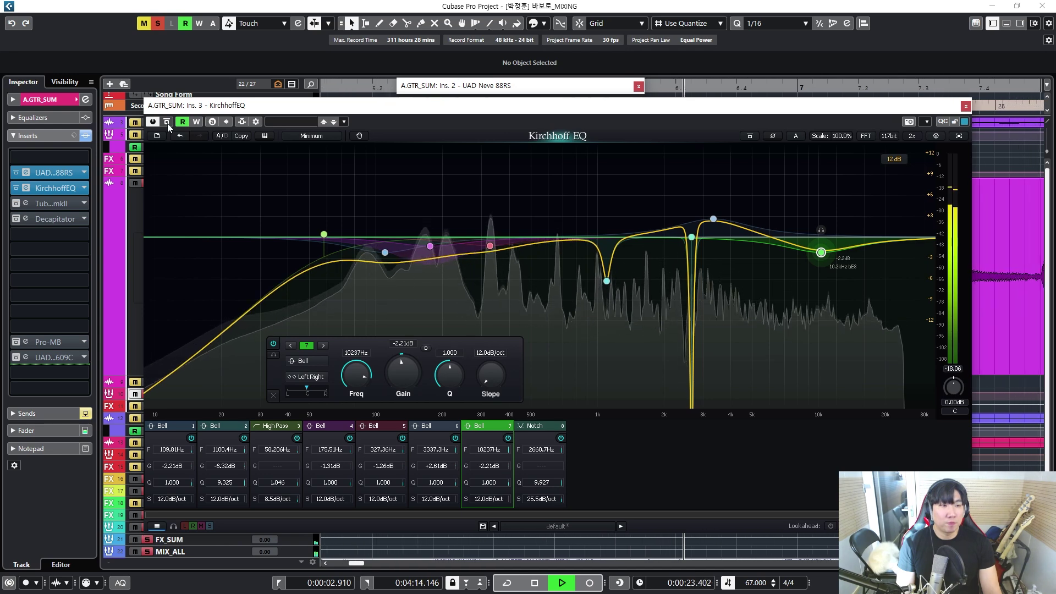
key("space")
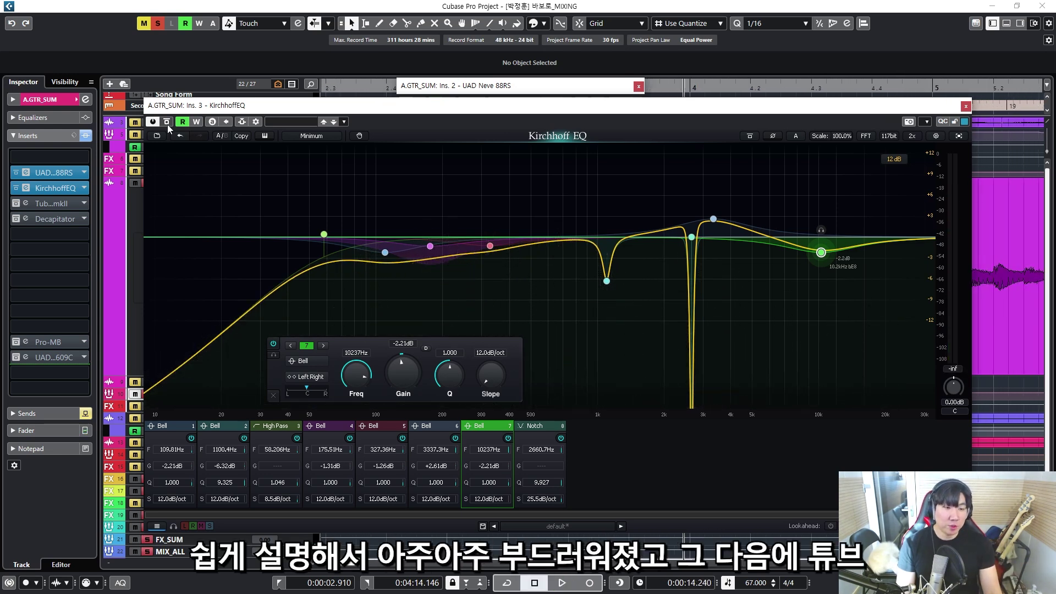
Step: Turn off the bypass of the Tube-Tech CL 1B mk II and Decapitator on A.GTR_SUM and open both plug-in windows
left_click(12, 205)
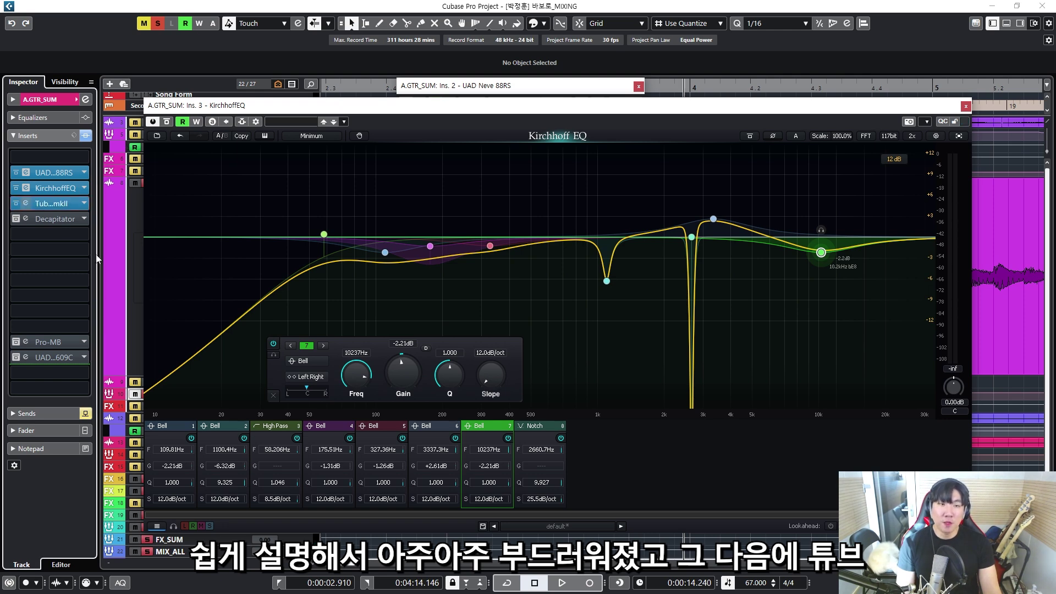
left_click(26, 204)
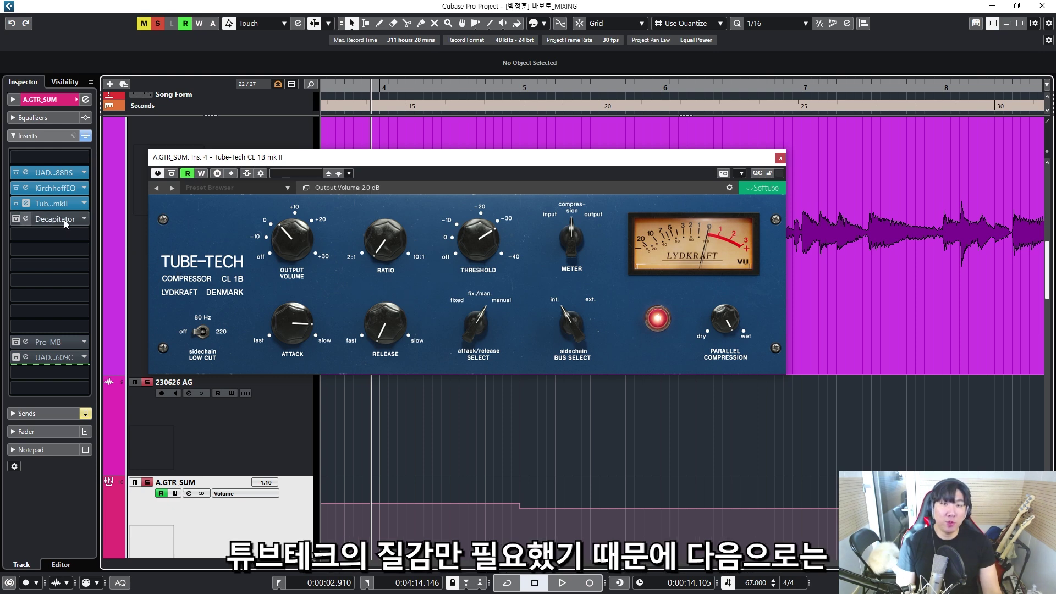
left_click(17, 220)
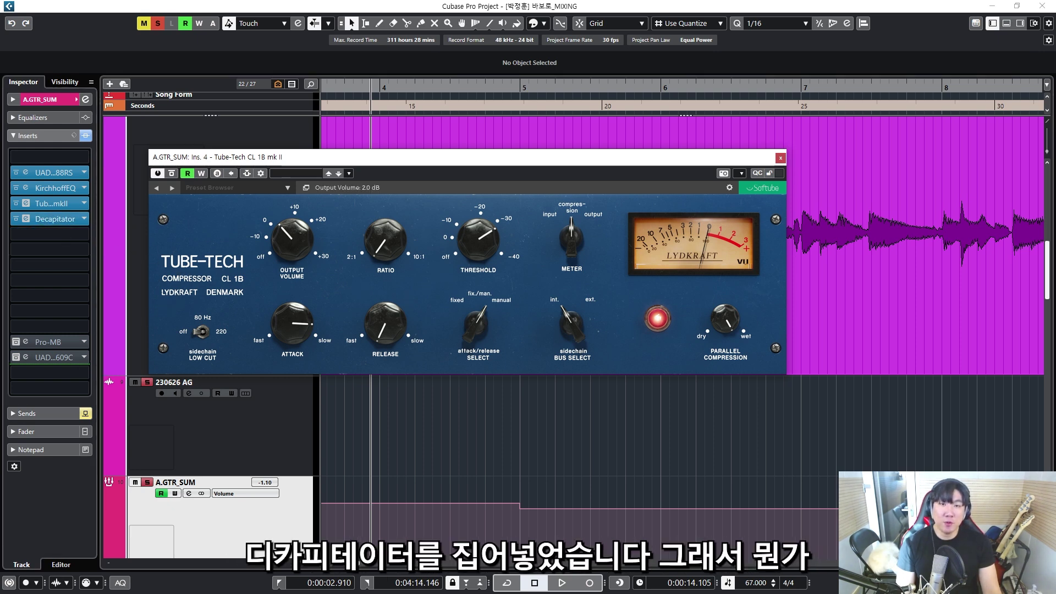
left_click(55, 218)
left_click_drag(609, 251, 509, 187)
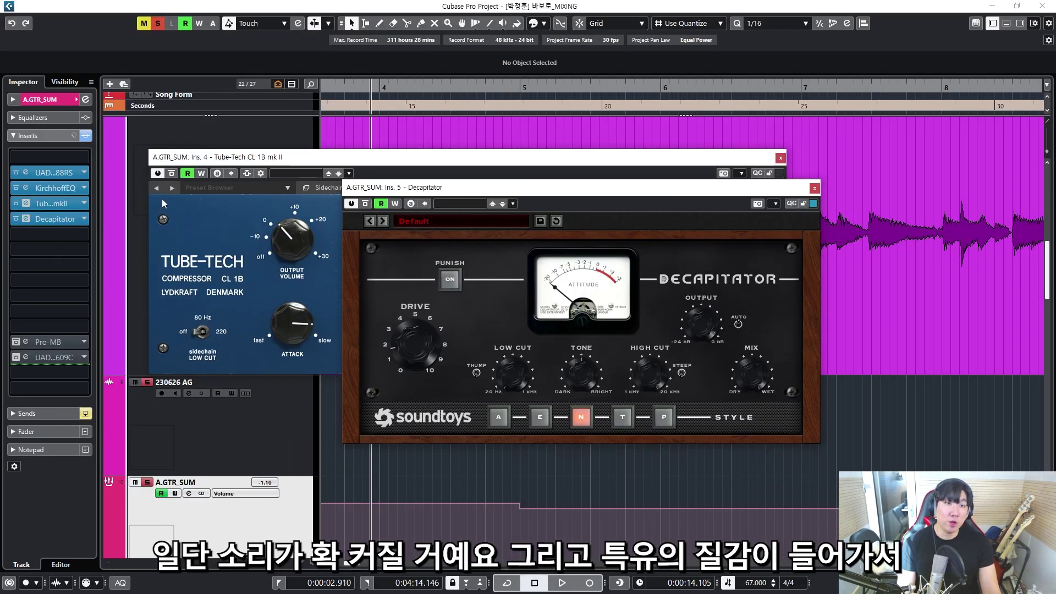
Step: Bypass the Decapitator and the Tube-Tech CL 1B mk II on A.GTR_SUM and play the passage from about 0:14
left_click(365, 204)
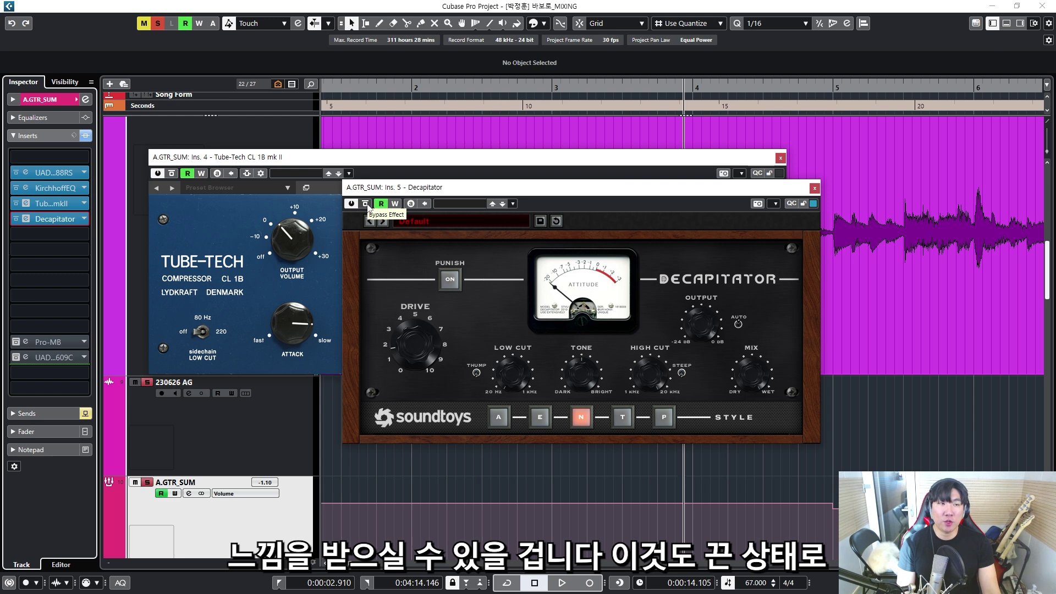
left_click(366, 205)
left_click(172, 173)
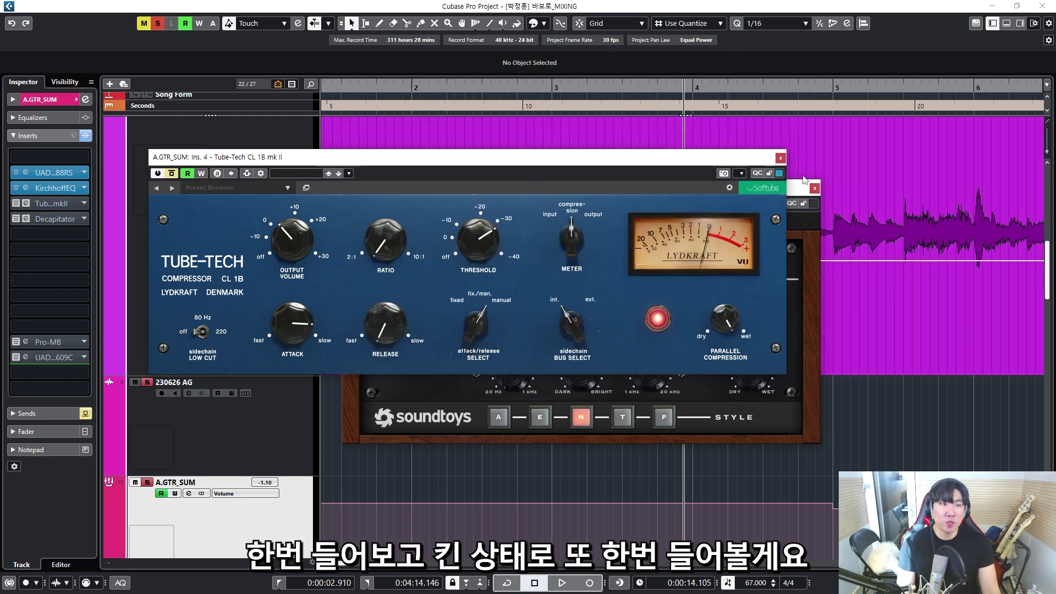
left_click(803, 192)
key("space")
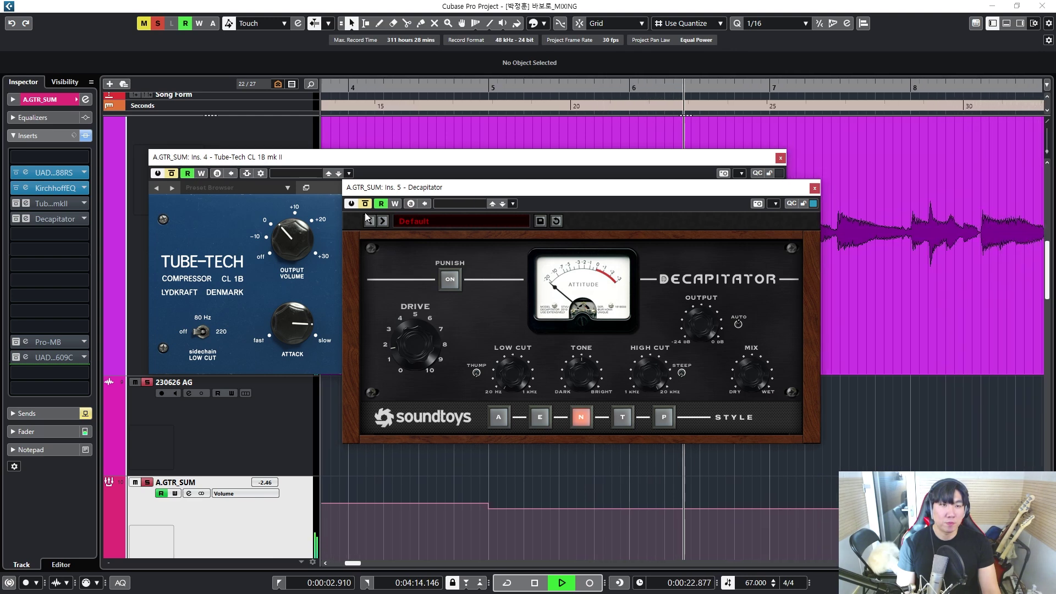
Step: Turn off the bypass of the Decapitator and Tube-Tech CL 1B mk II on A.GTR_SUM and replay the passage from about 0:14
key("space")
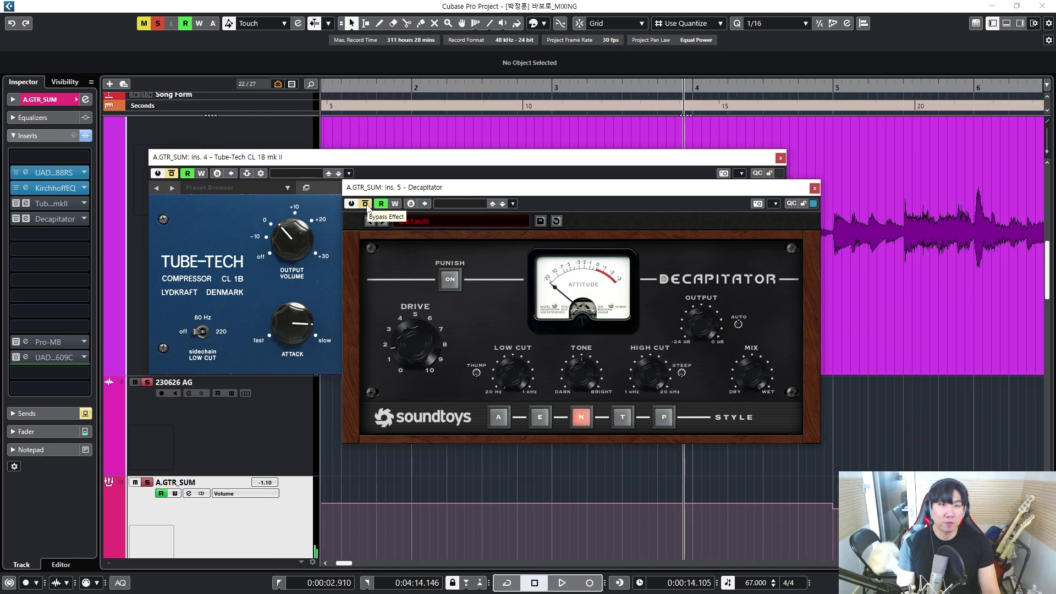
left_click(365, 204)
left_click(171, 174)
left_click(306, 188)
key("space")
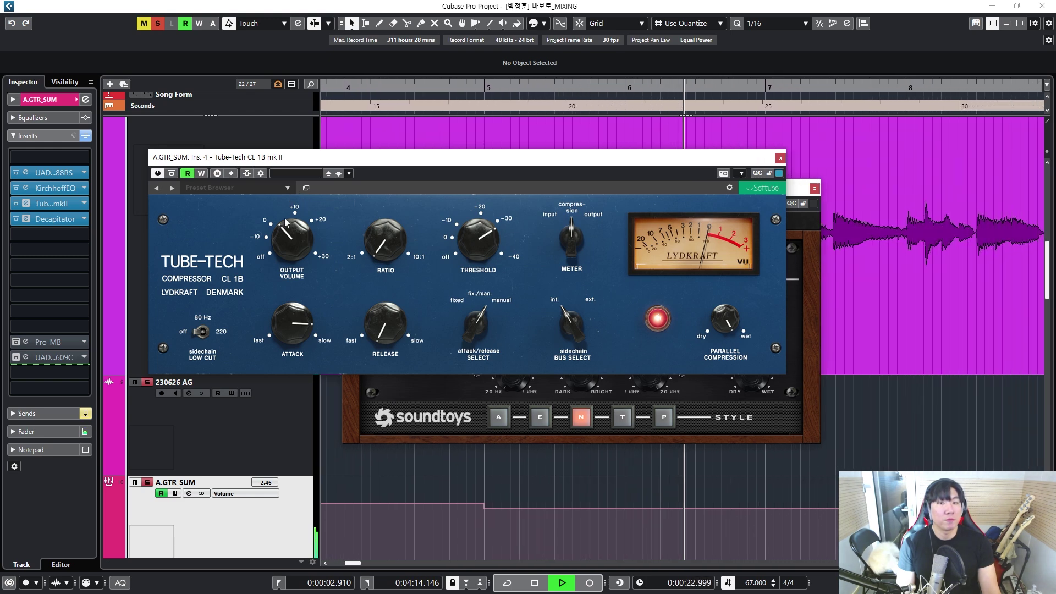
key("space")
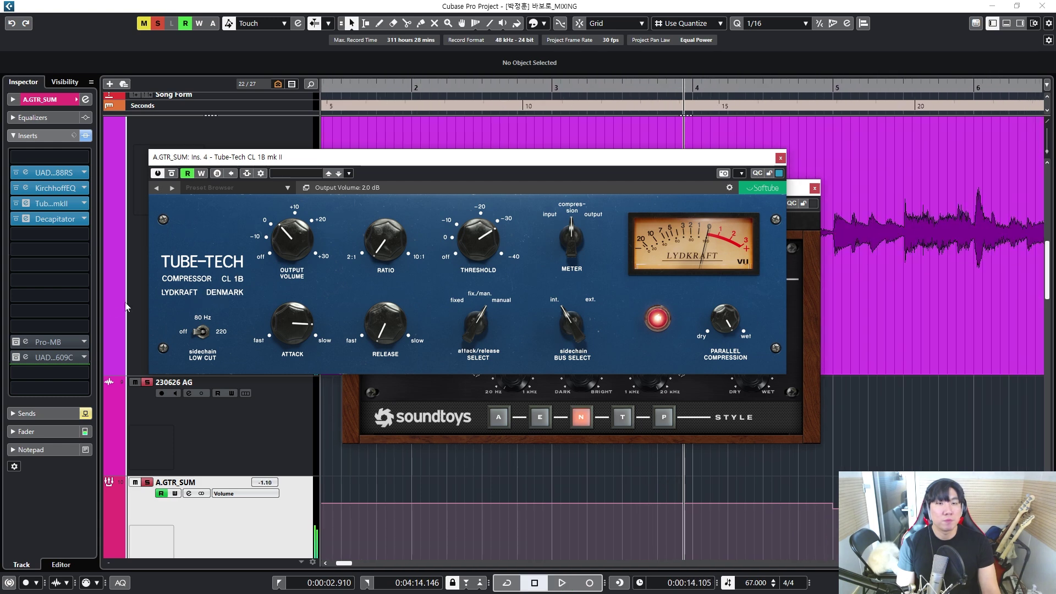
Step: Open the Pro-MB on A.GTR_SUM and check its side-chain input source in the routing settings
left_click(31, 342)
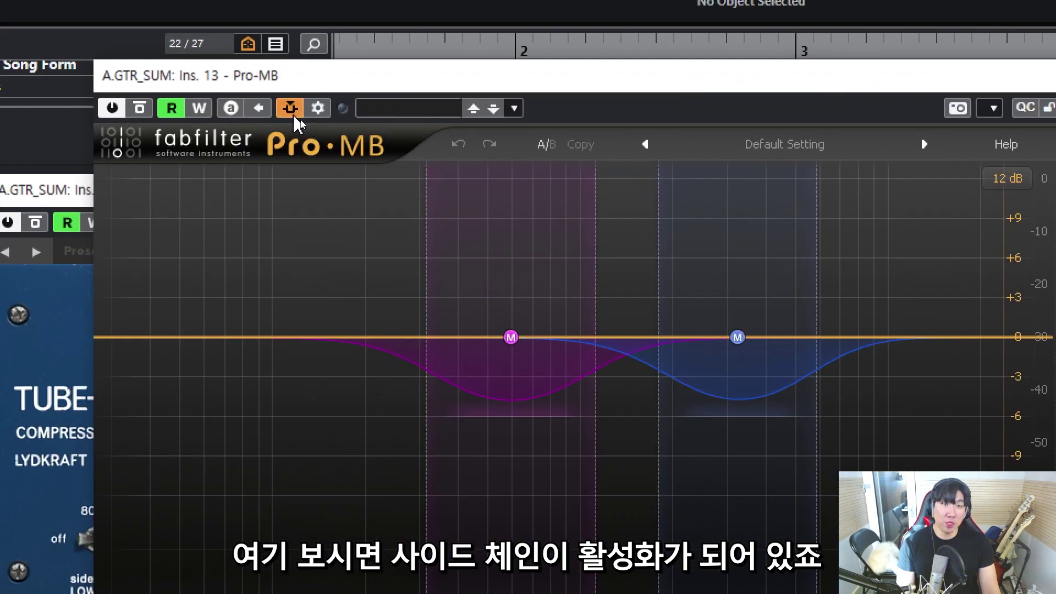
left_click(321, 109)
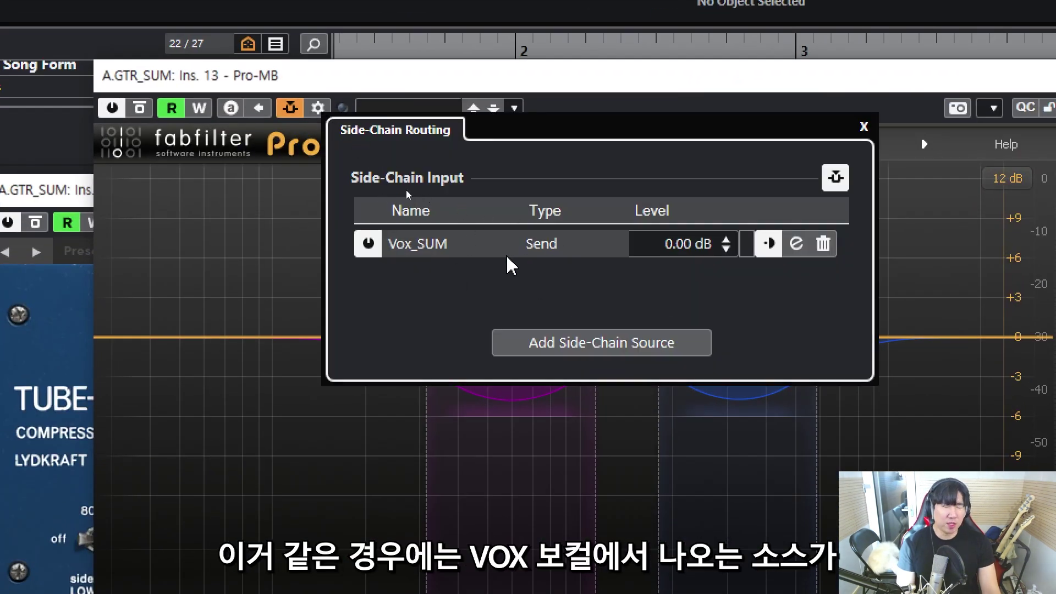
left_click(262, 298)
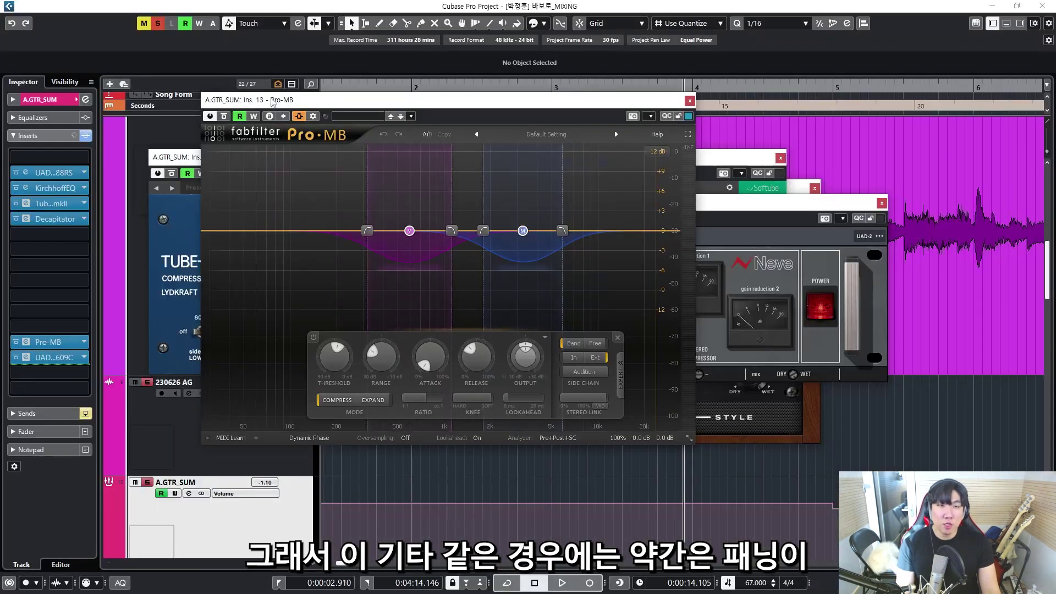
Step: Move the Pro-MB and Tube-Tech windows clear of the track list and check the pan of 230626 AG.dup1 and 230626 AG
left_click_drag(277, 104, 414, 108)
left_click_drag(253, 161, 366, 167)
scroll(193, 252, "up", 3)
left_click(183, 272)
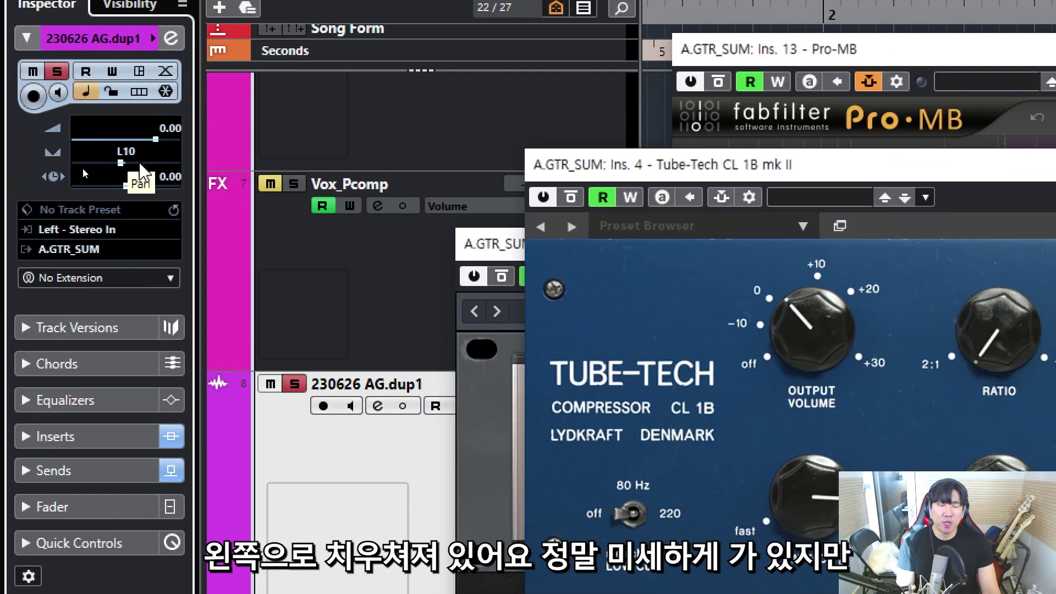
scroll(182, 219, "down", 5)
left_click(193, 206)
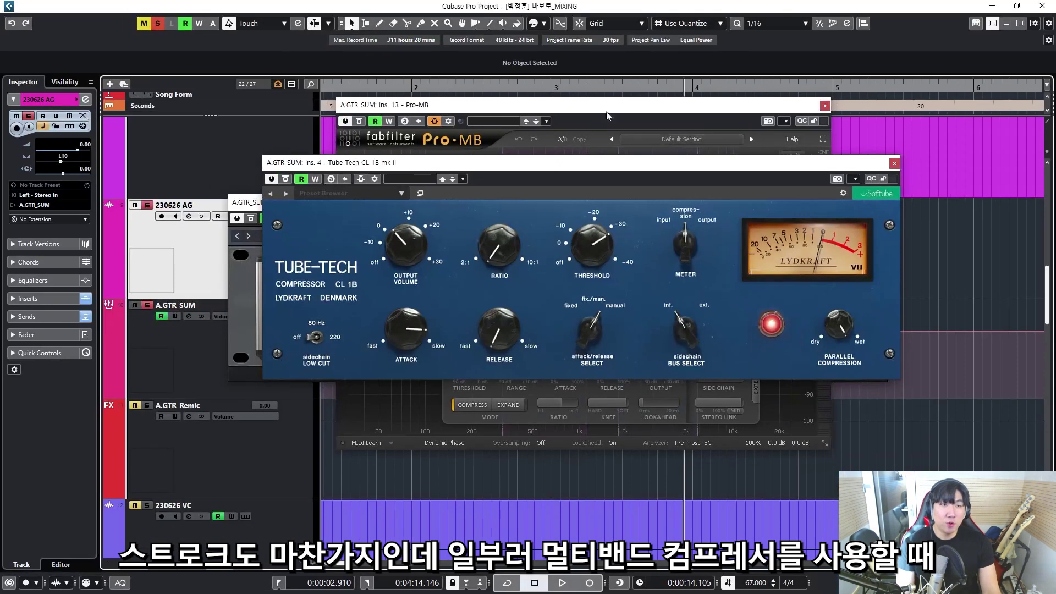
Step: Bring the Pro-MB window to the front and examine its two bands with their side-chain and stereo link settings
left_click(908, 77)
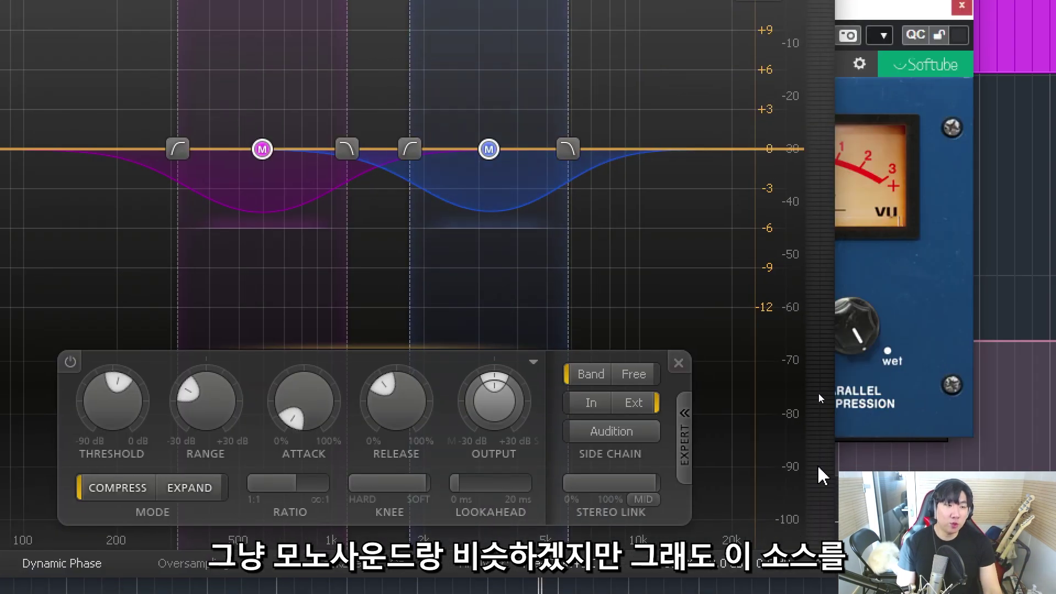
left_click_drag(279, 142, 715, 257)
left_click_drag(569, 196, 573, 198)
left_click(685, 484)
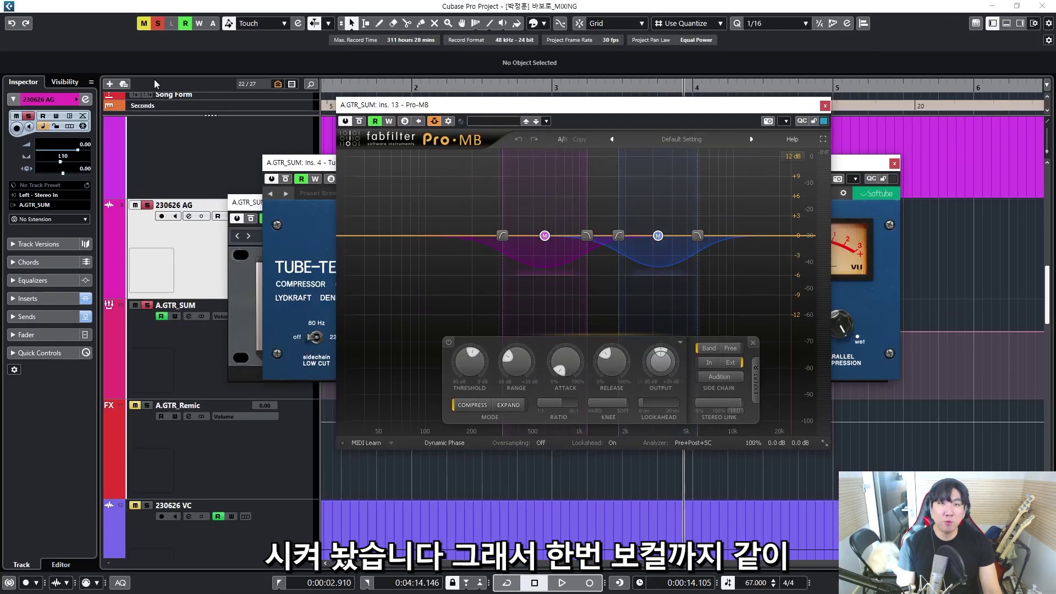
Step: Clear the current solos and solo the Vox_SUM vocal group together with the acoustic guitar tracks
left_click(158, 24)
key("s")
scroll(165, 275, "up", 8)
left_click(166, 291)
key("s")
scroll(170, 311, "down", 3)
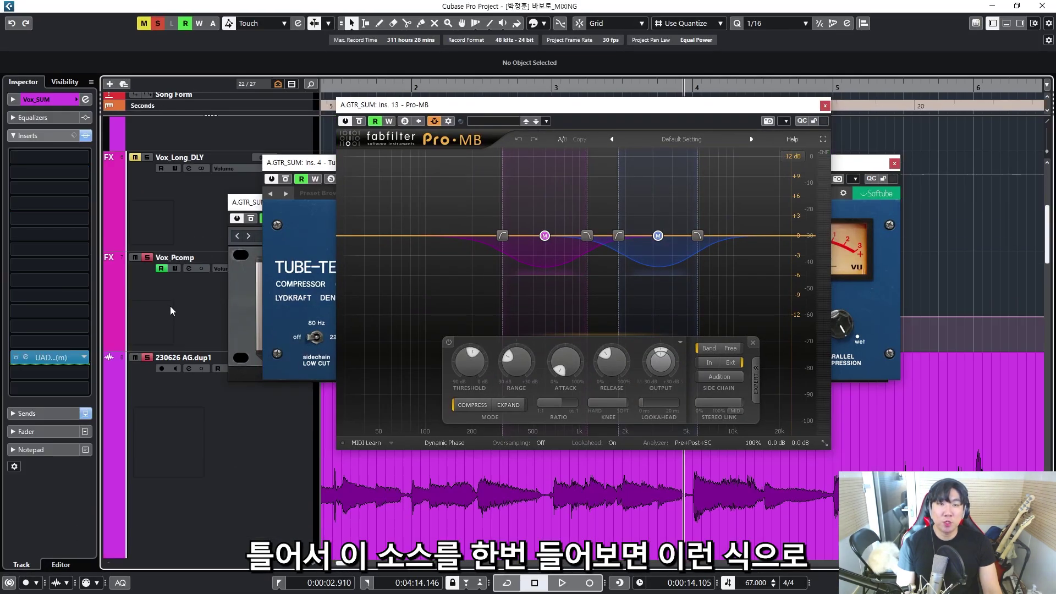
scroll(170, 311, "down", 3)
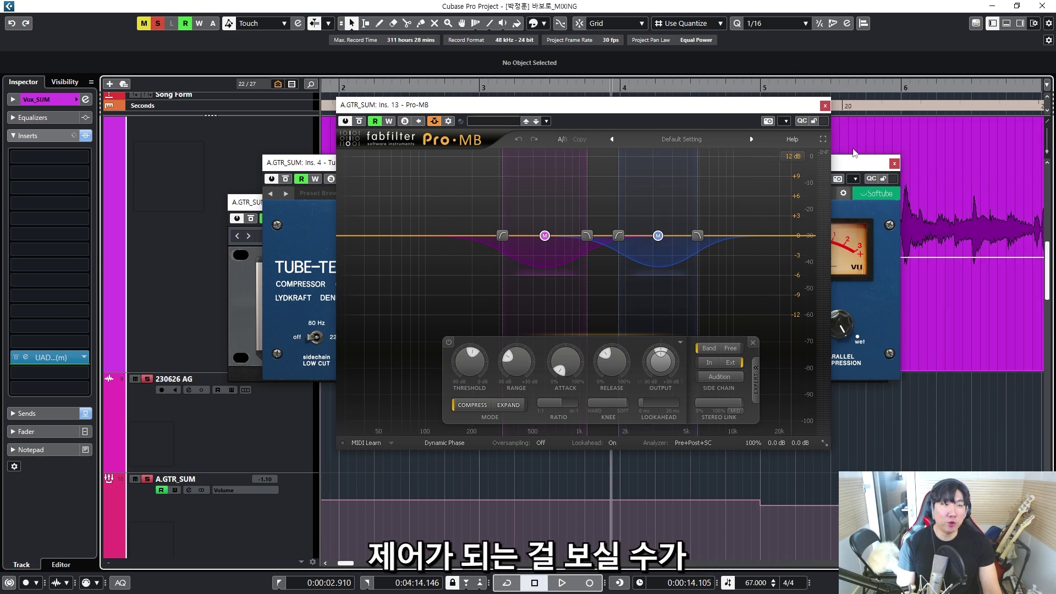
Step: Play vocal and guitar together from about 0:13 and from about 3:06 while watching the Pro-MB bands on A.GTR_SUM
key("space")
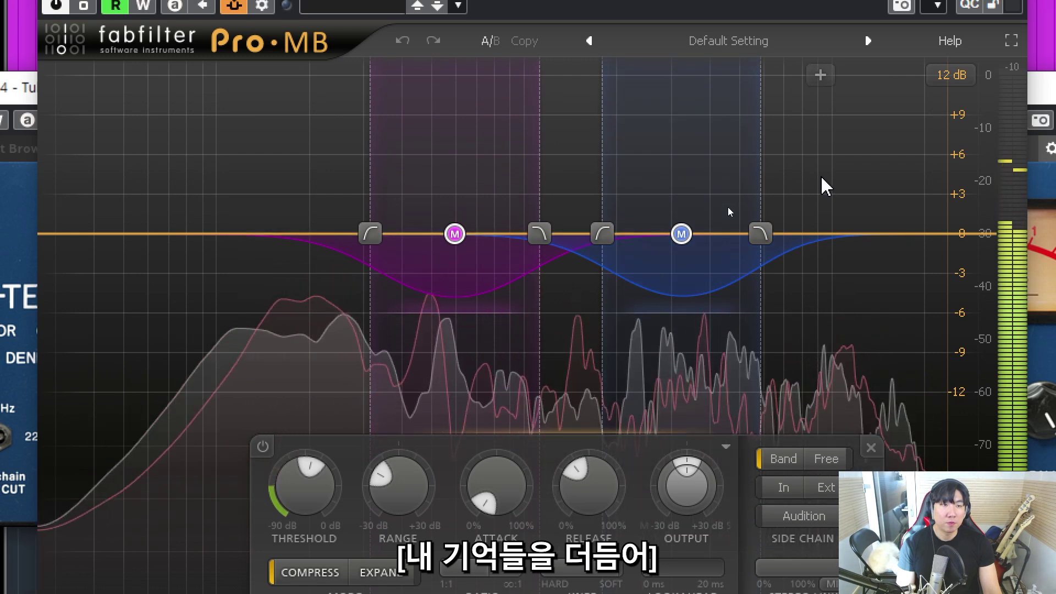
key("space")
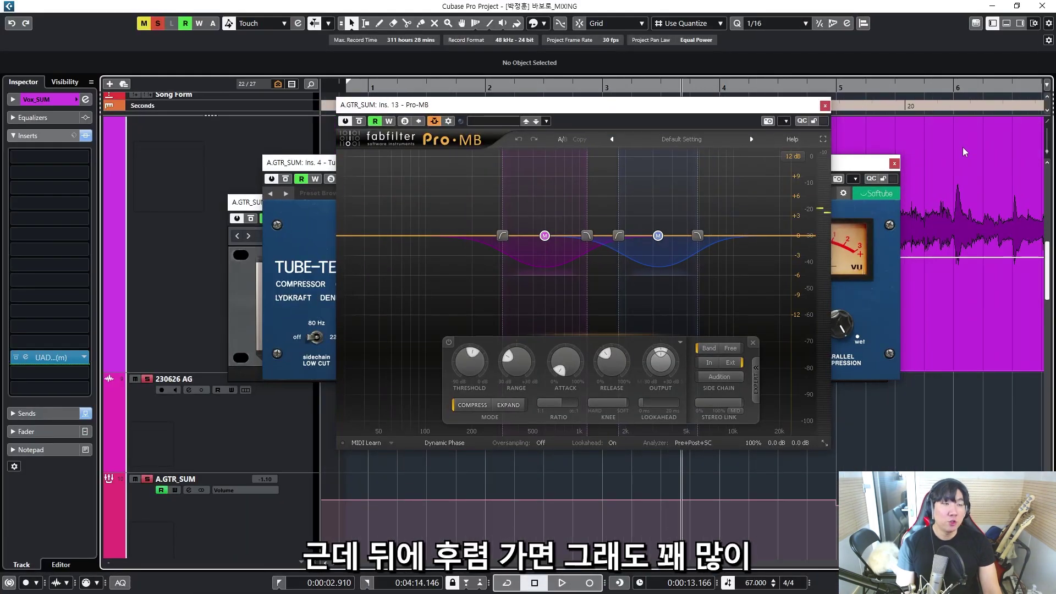
scroll(876, 140, "left", 5)
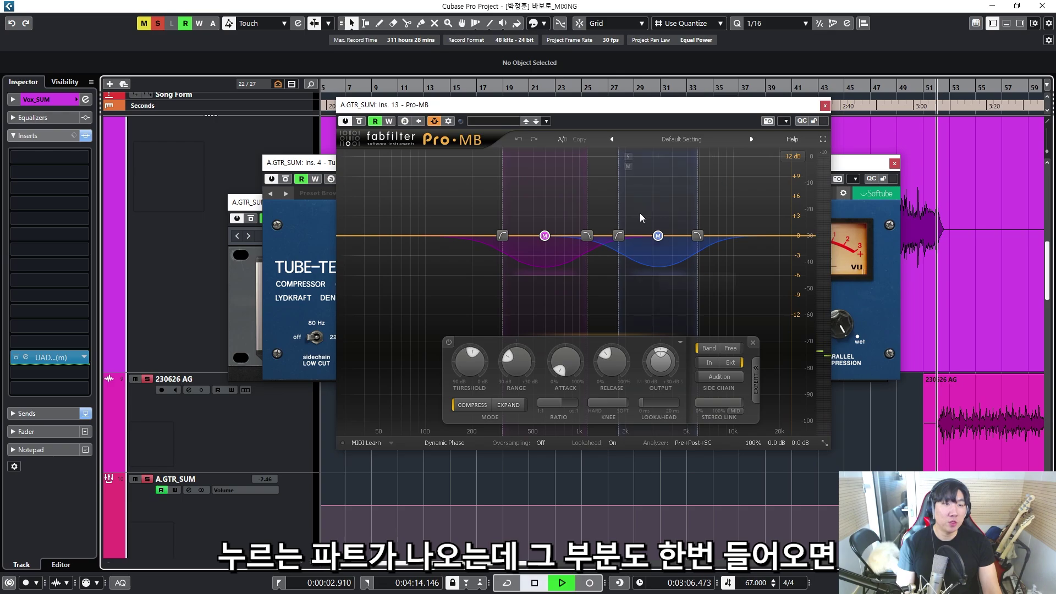
key("space")
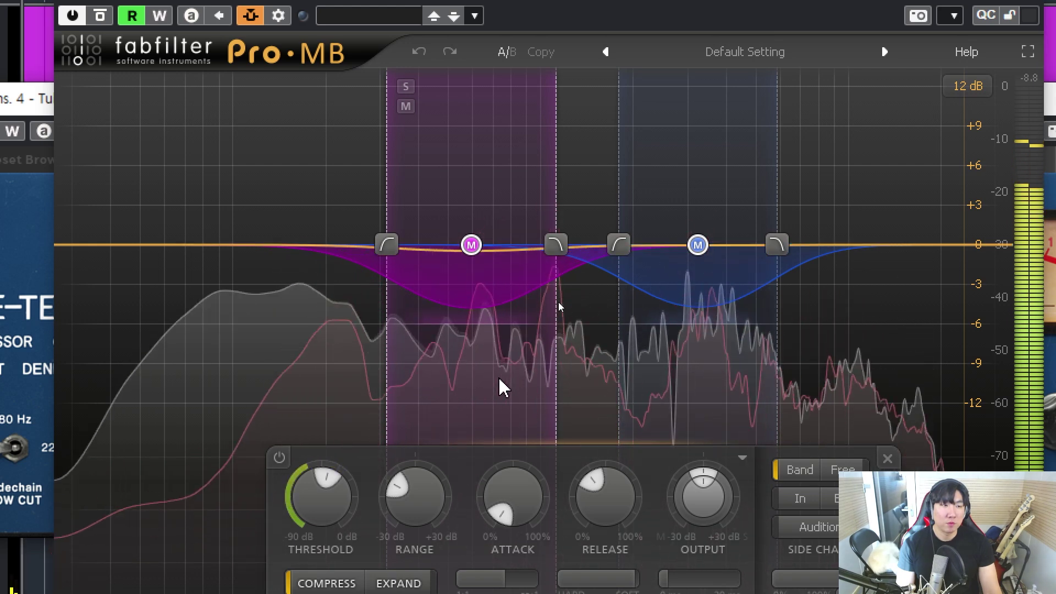
key("space")
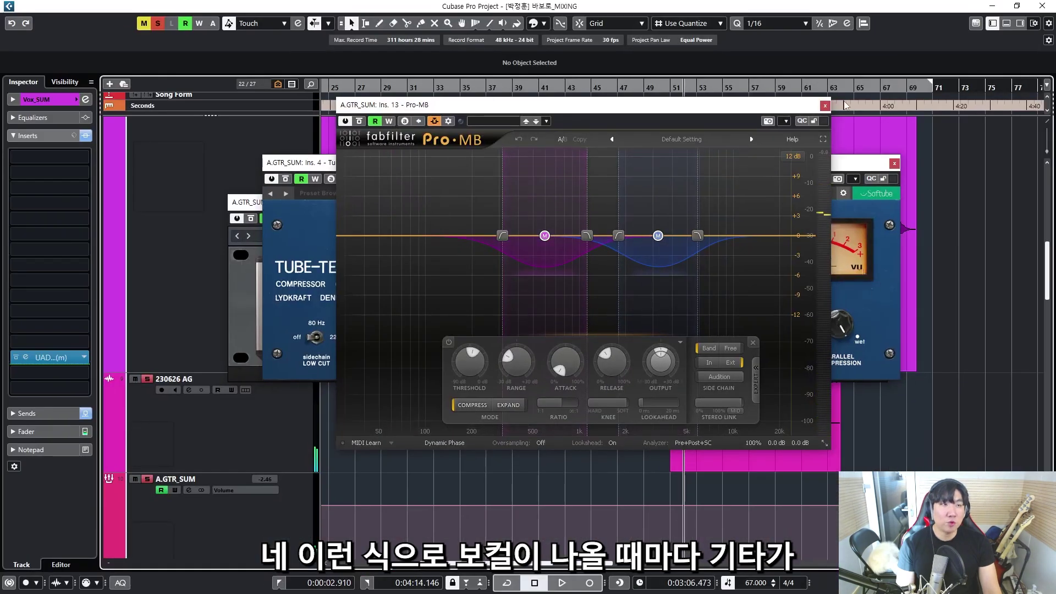
Step: Close the Pro-MB, Tube-Tech CL 1B mk II, UAD Neve 33609 C and Decapitator windows
left_click(825, 106)
left_click(895, 163)
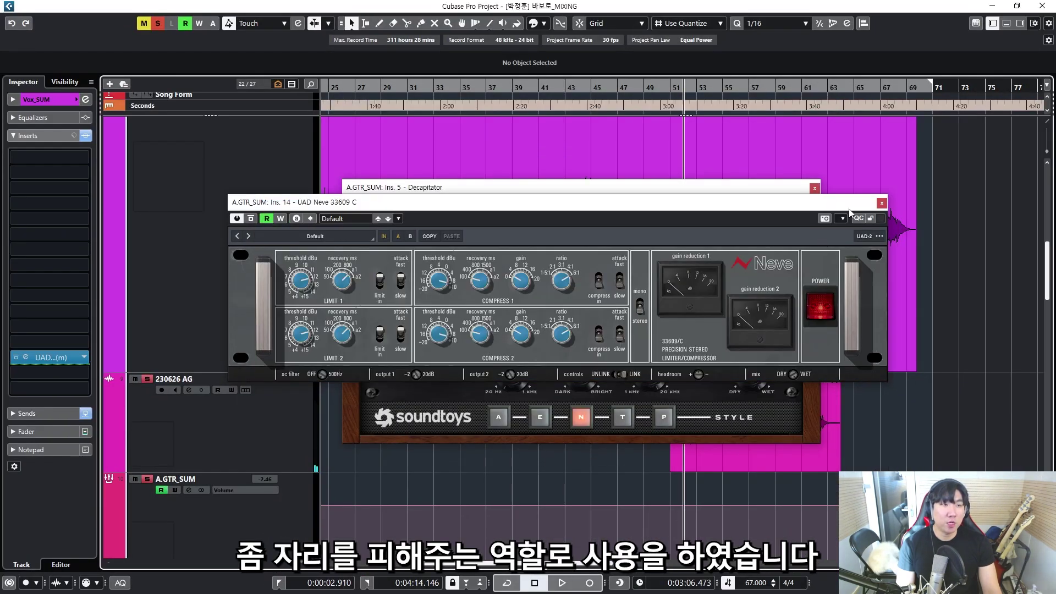
left_click(882, 203)
left_click(815, 189)
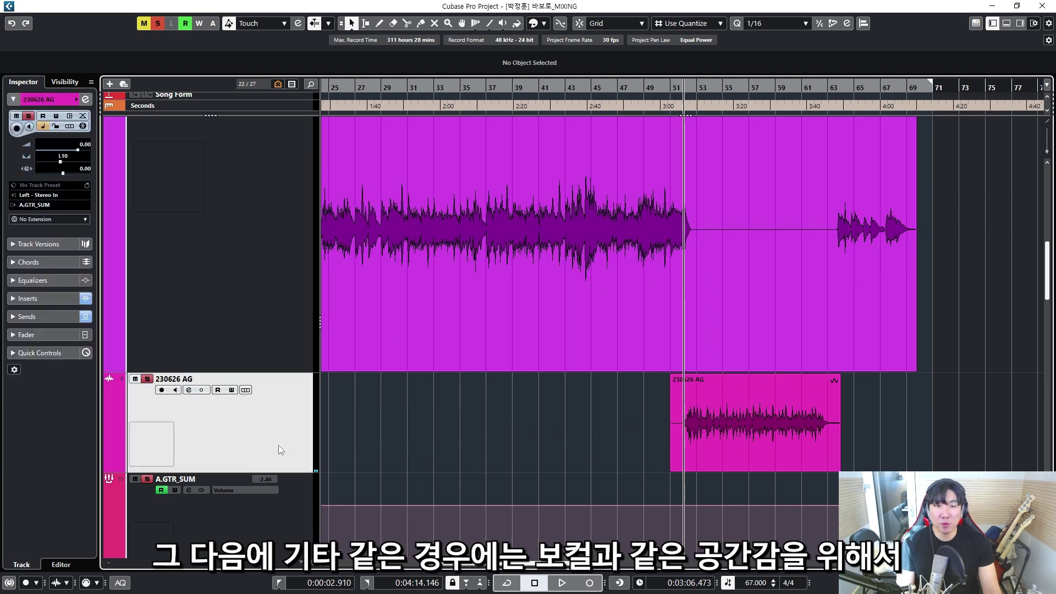
Step: Show the sends of A.GTR_SUM, view the UAD Capitol Chambers behind its Room_Reverb send, and close the plug-in window
left_click(43, 413)
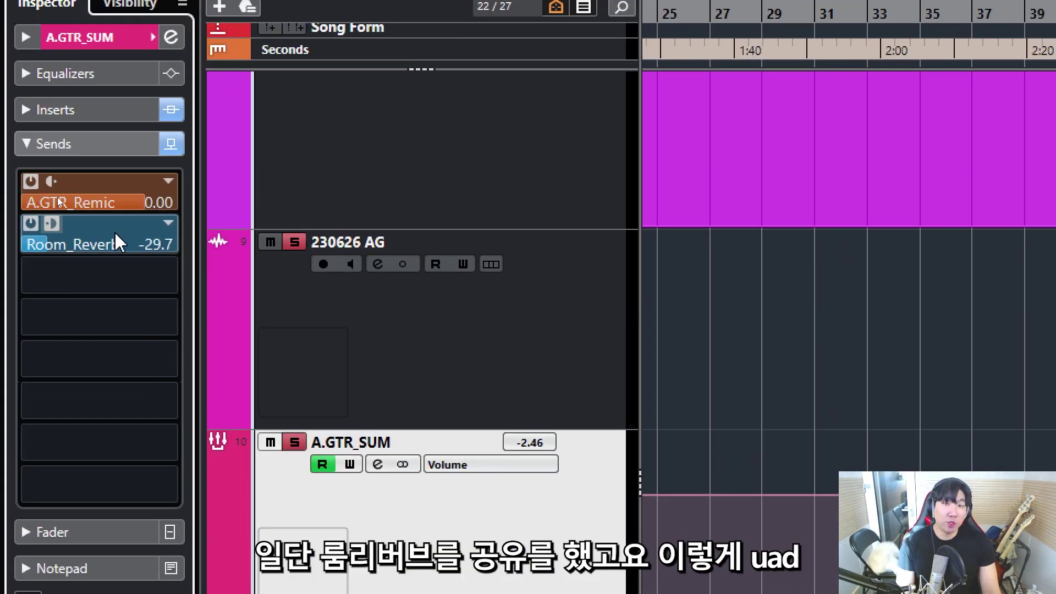
right_click(117, 242)
left_click(196, 509)
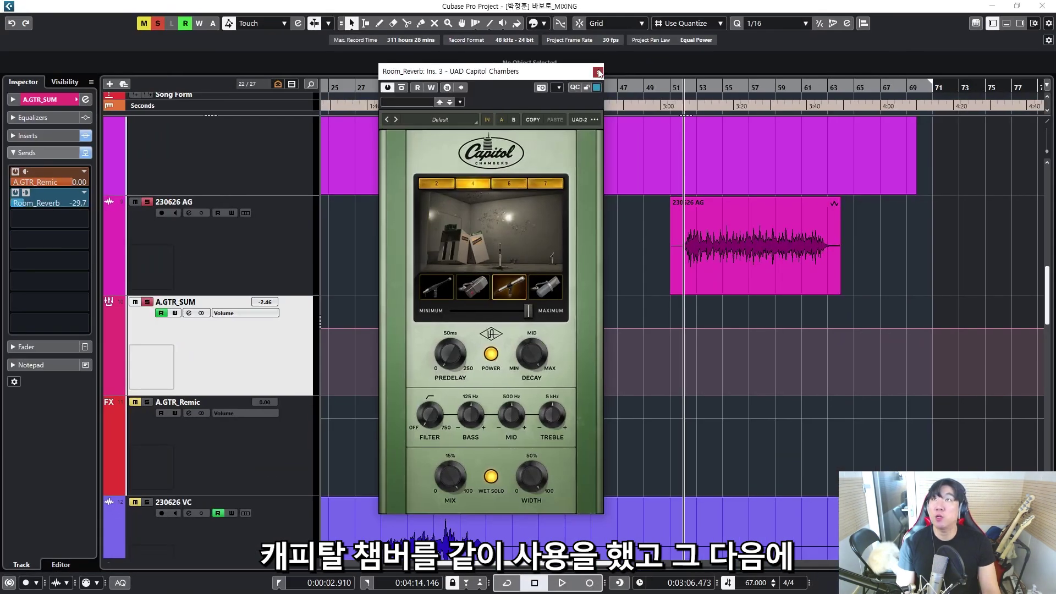
left_click(599, 72)
right_click(36, 198)
key("Escape")
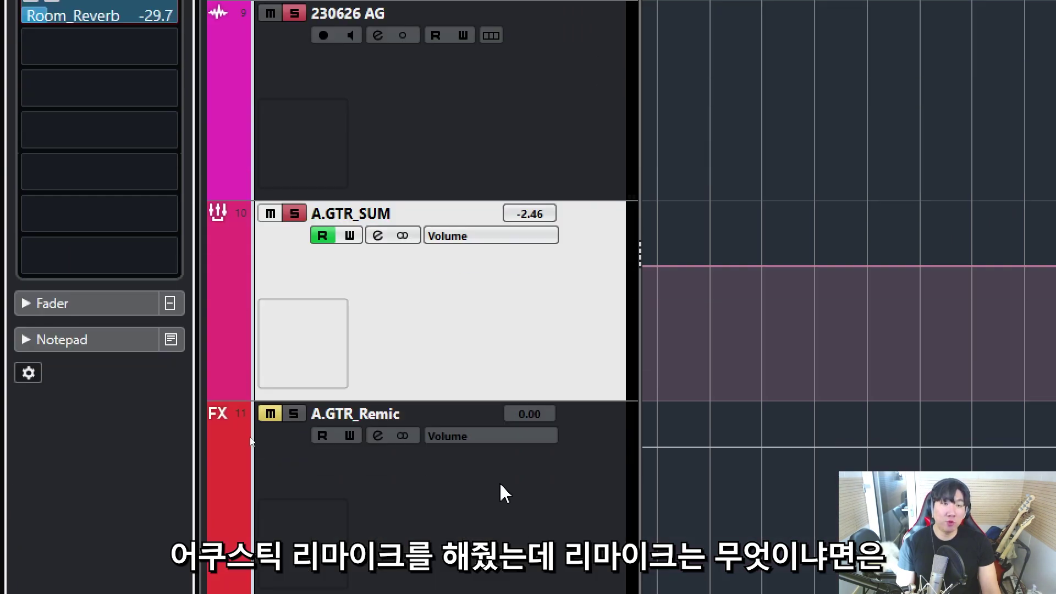
Step: Open the UAD Ocean Way Studios insert on A.GTR_Remic and move its window fully into view
left_click(499, 489)
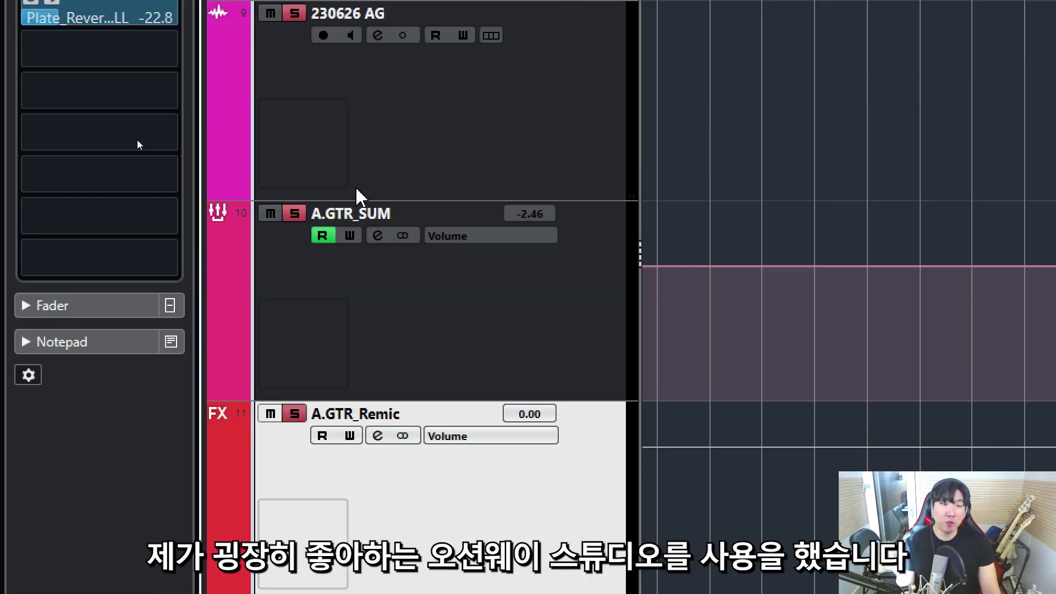
left_click(109, 91)
left_click(103, 160)
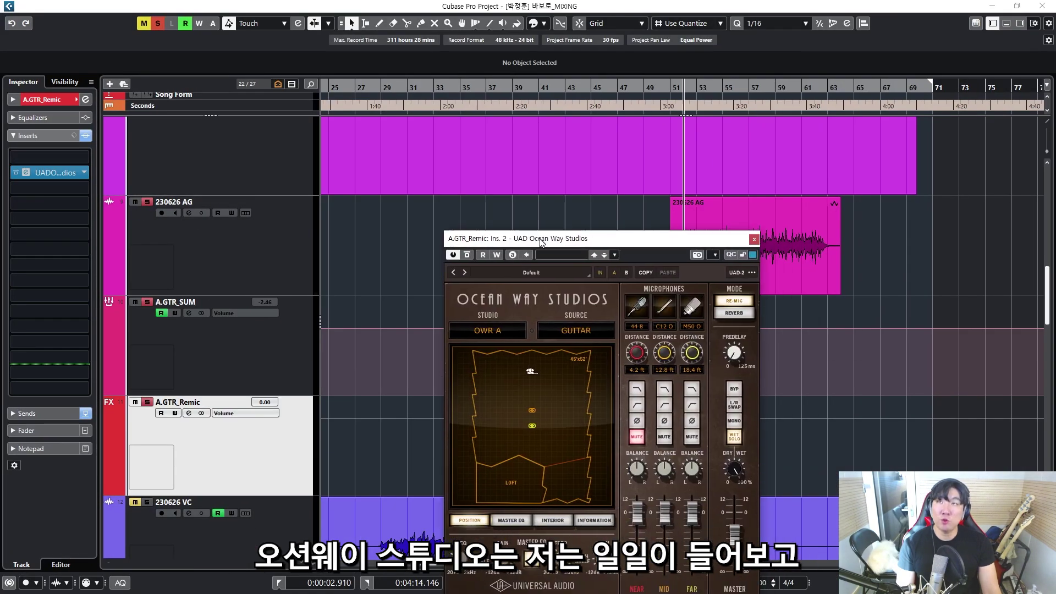
left_click_drag(543, 240, 482, 137)
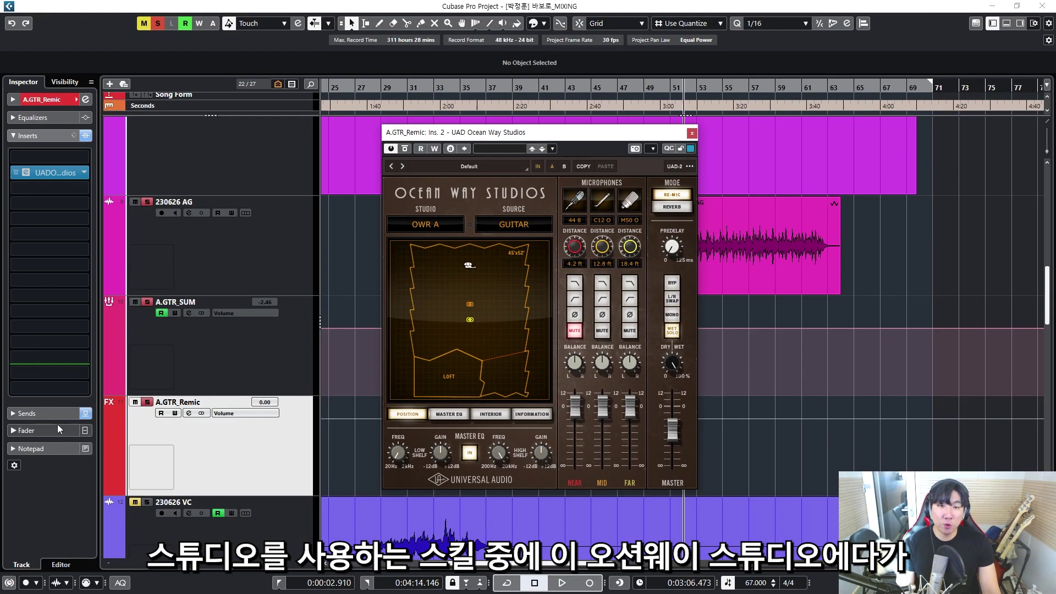
Step: Show the Hall_Reverb and plate reverb sends of A.GTR_Remic and compare them with the sends of A.GTR_SUM
left_click(52, 411)
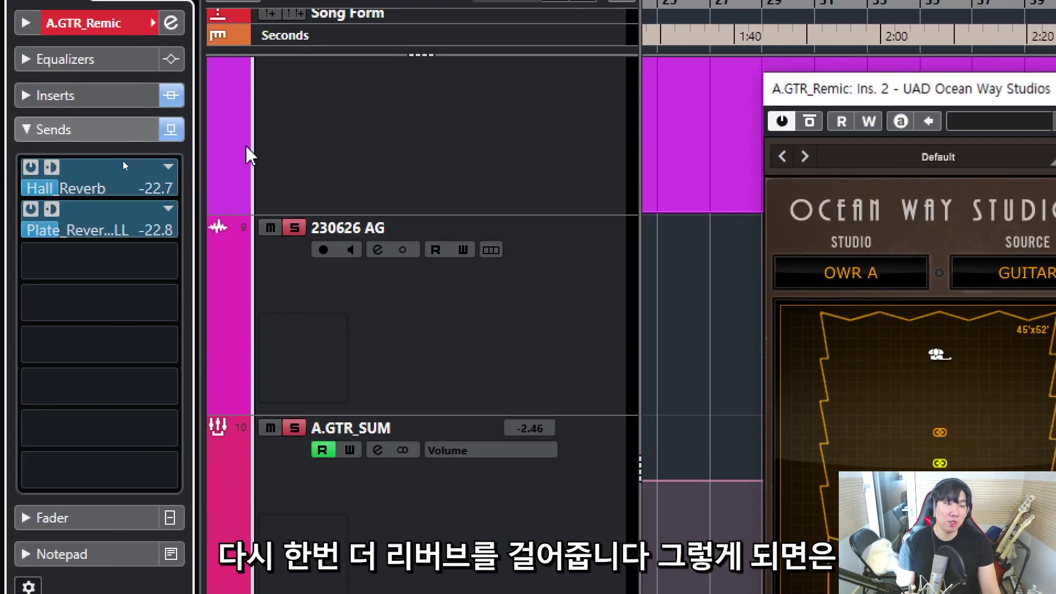
left_click(394, 501)
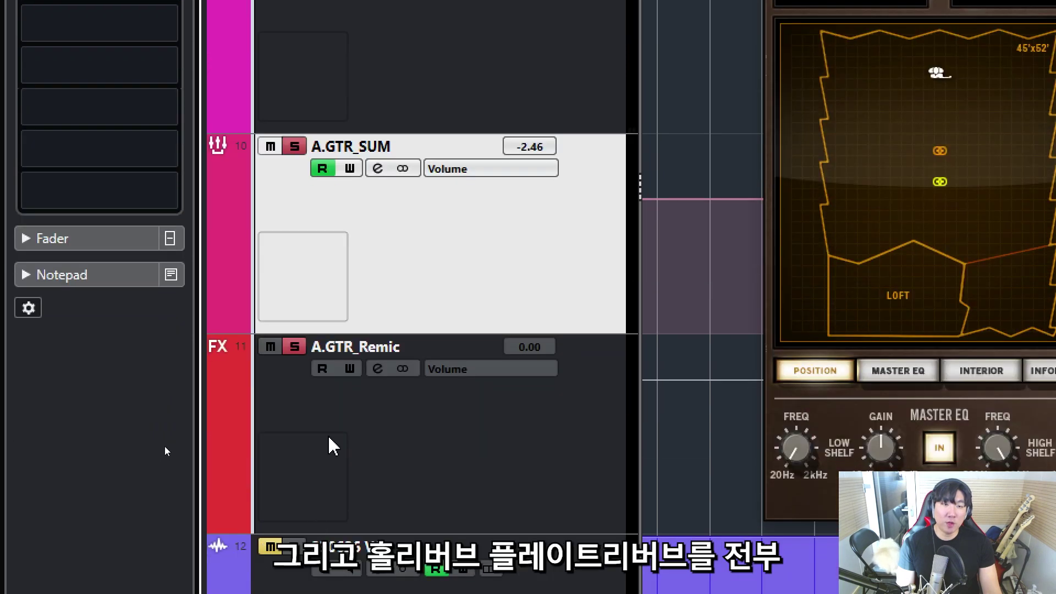
left_click(328, 444)
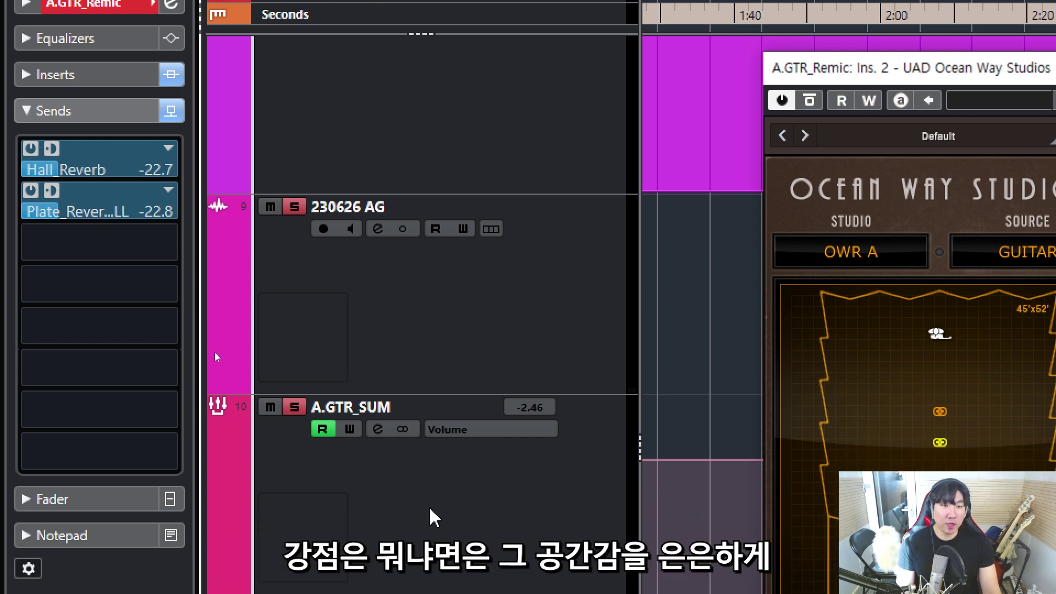
left_click(425, 521)
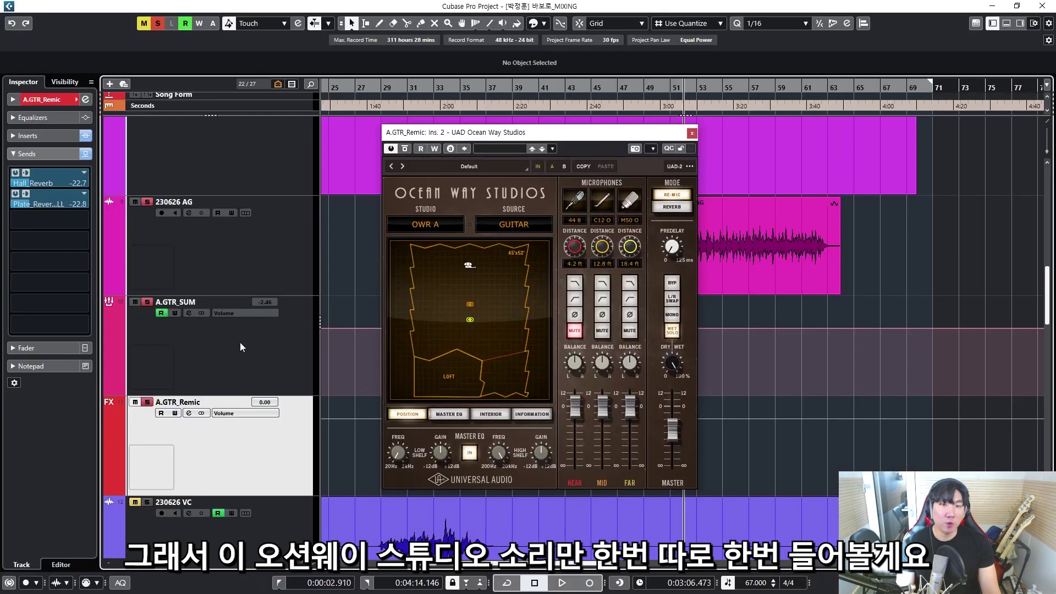
left_click(412, 491)
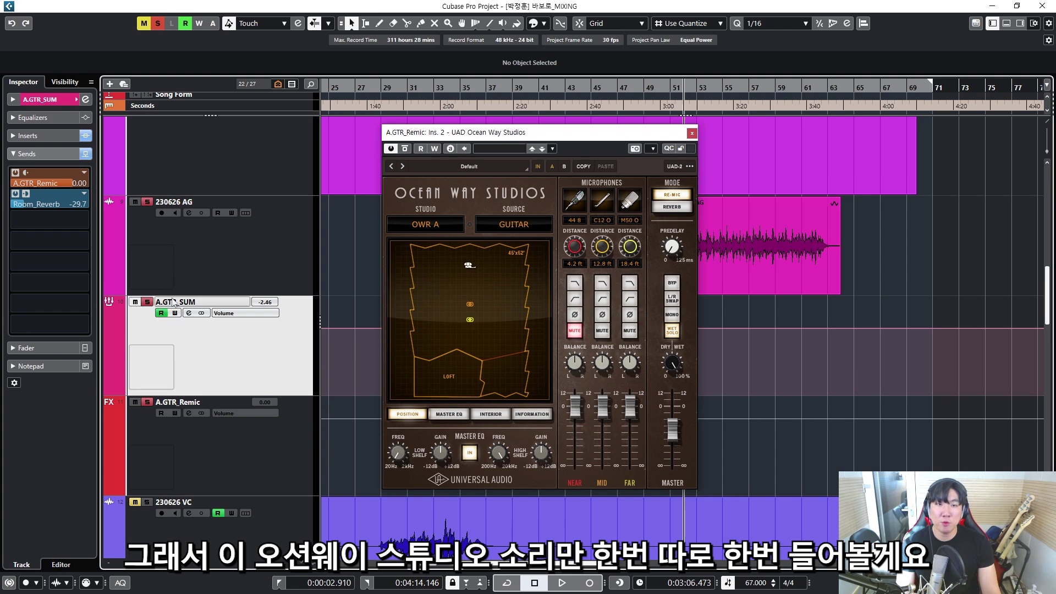
Step: Bypass the sends on A.GTR_Remic to hear the Ocean Way Studios sound alone, and turn the sends back on
key("Down")
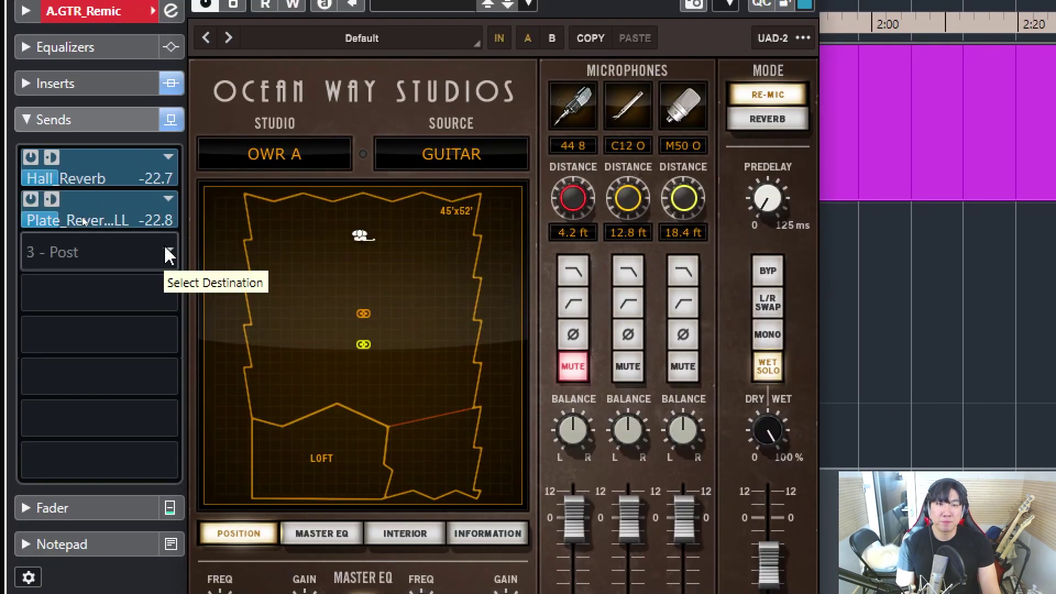
left_click(171, 121)
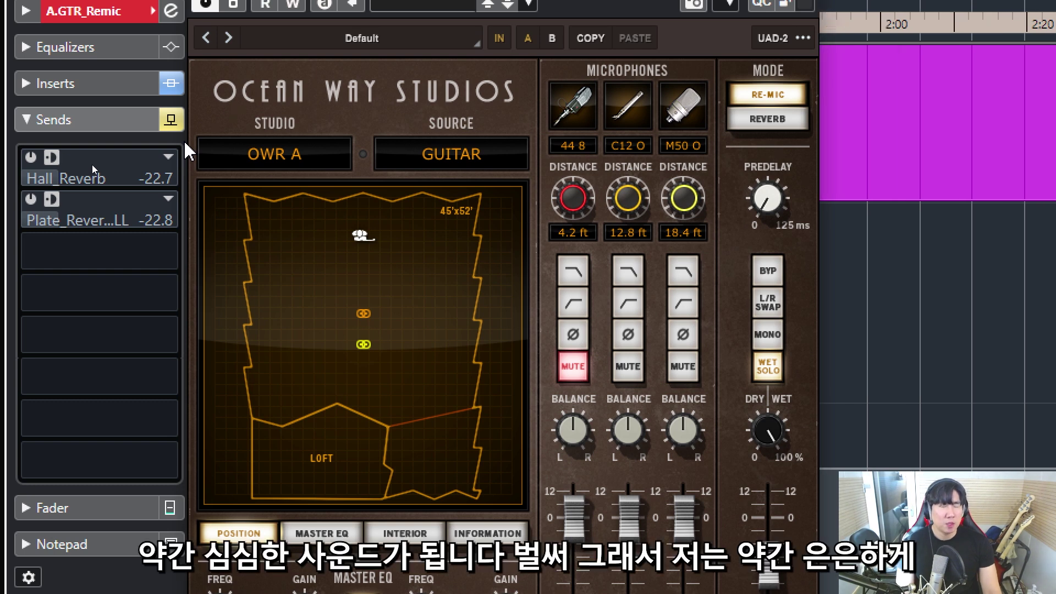
left_click(171, 120)
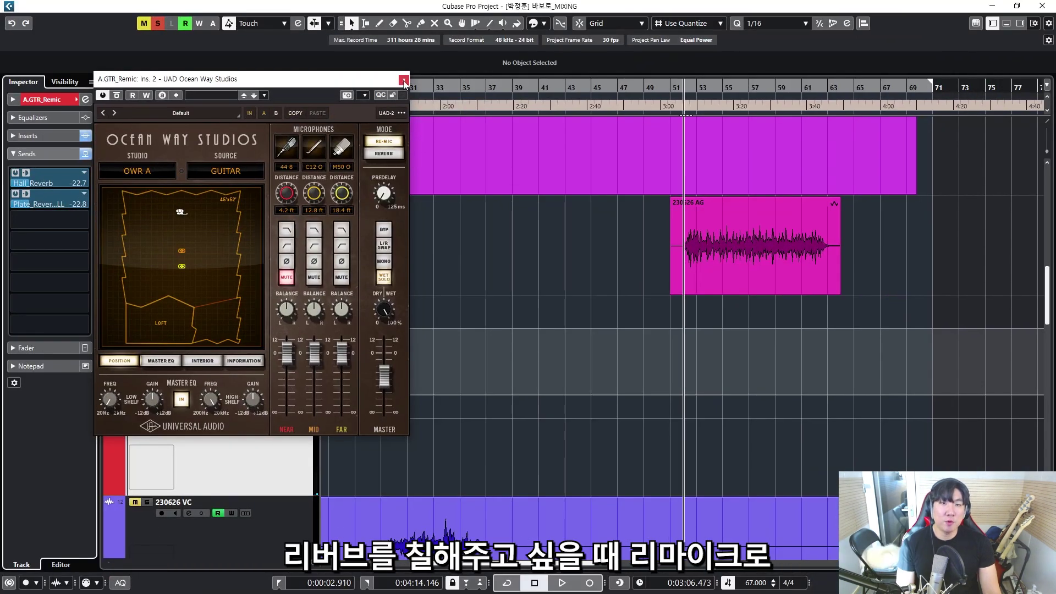
Step: Close the Ocean Way Studios window and review the inserts and reverb sends of A.GTR_Remic
left_click(404, 80)
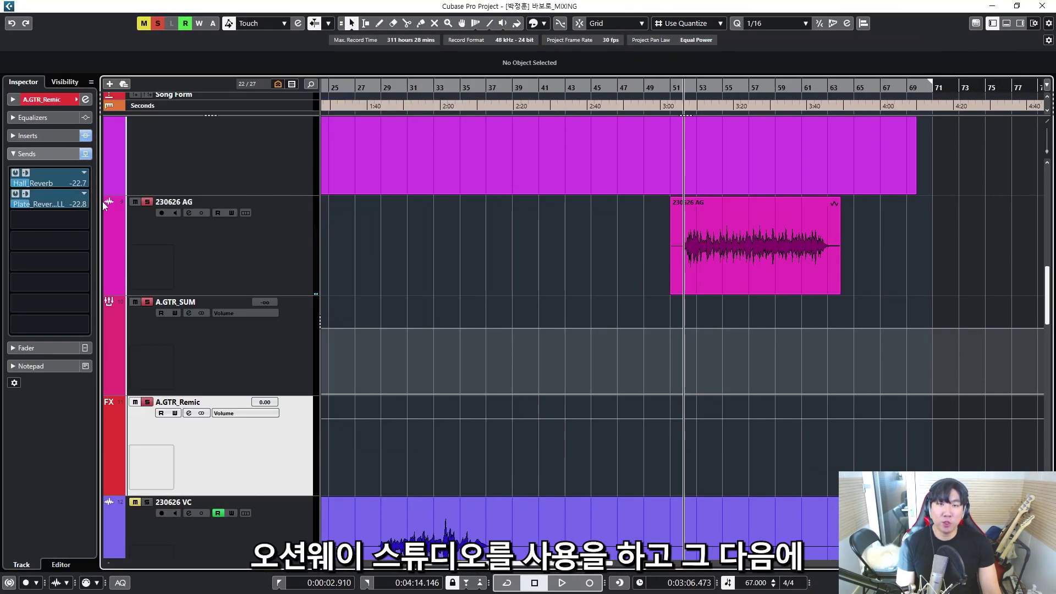
left_click(51, 136)
left_click(33, 414)
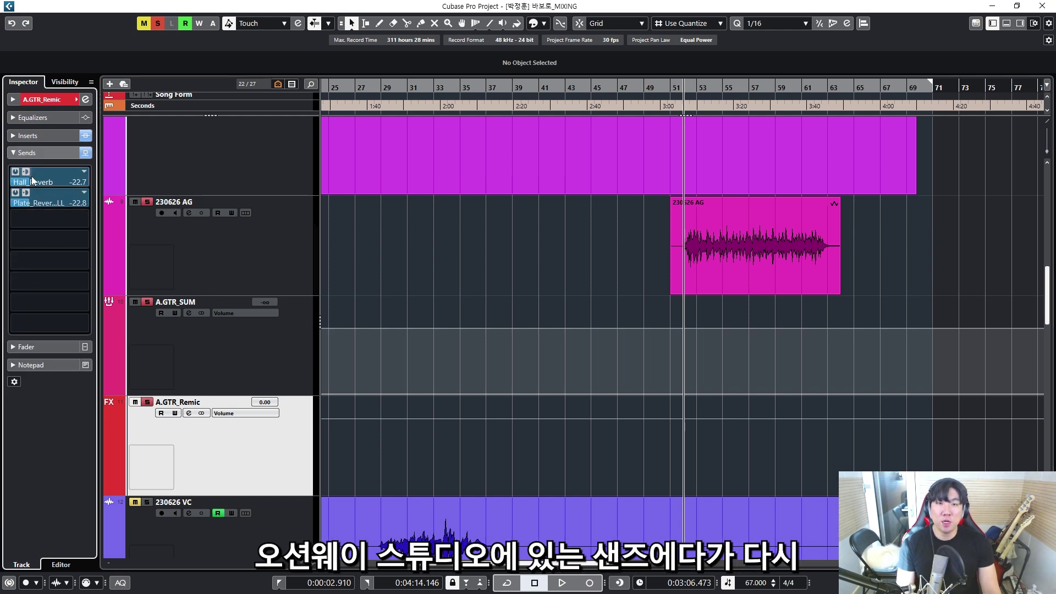
Step: Select the 230626 AG.dup1 track and reduce the track heights until all the acoustic guitar tracks fit in view
left_click(138, 318)
left_click(16, 194)
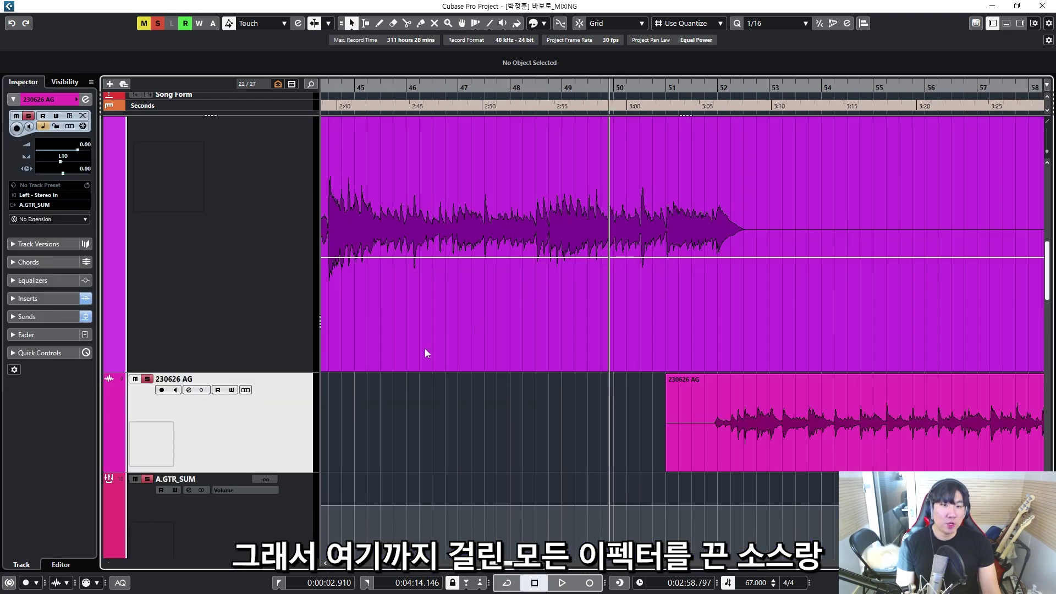
left_click(279, 283)
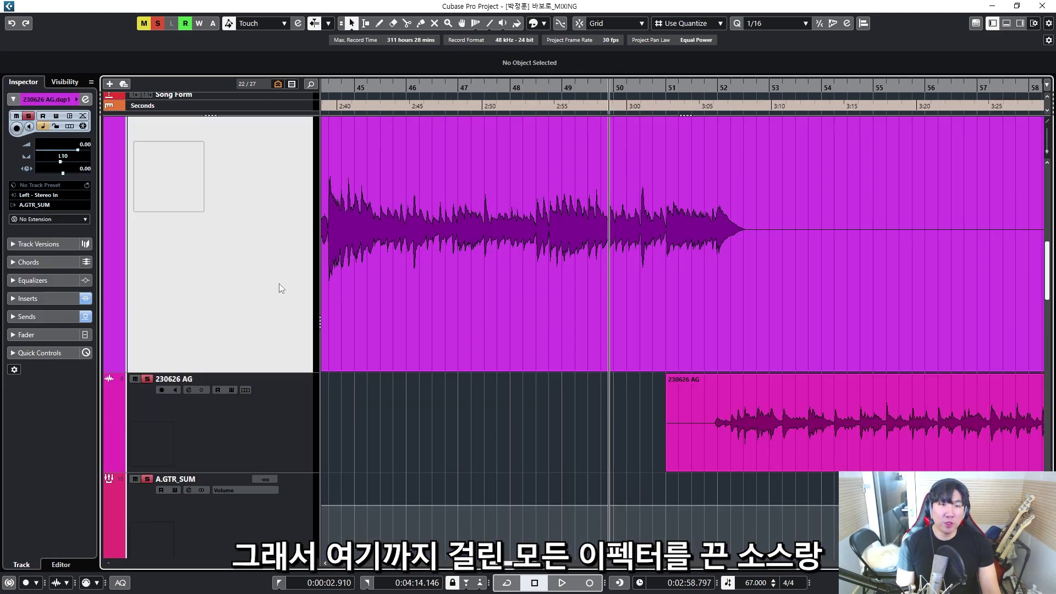
key("shift+g")
key("shift+h")
scroll(549, 224, "up", 3)
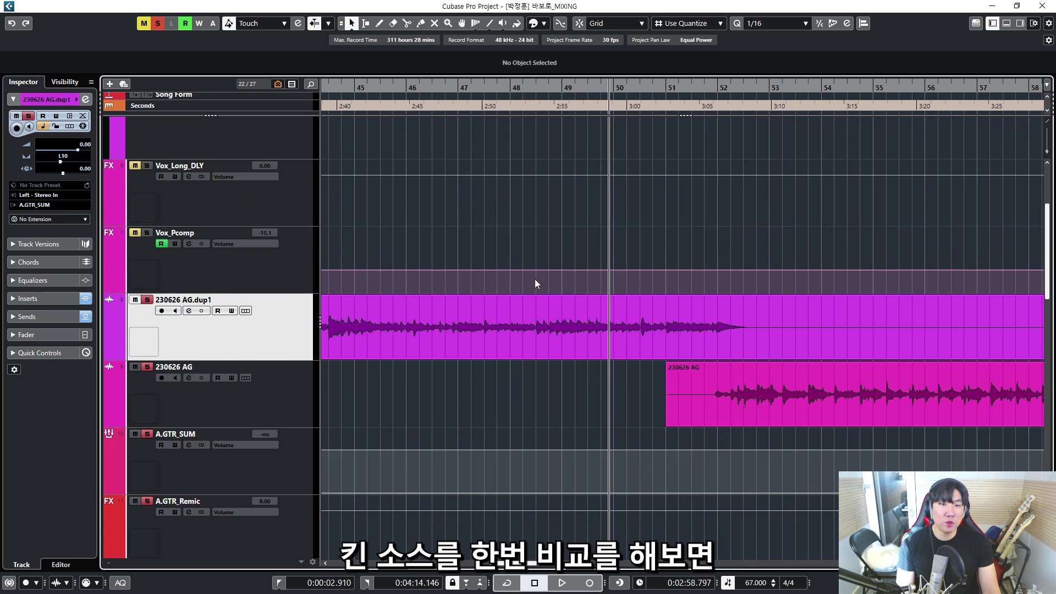
Step: Play the acoustic guitar passage around bar 50 with the inserts and sends bypassed to hear the dry source
scroll(535, 278, "down", 2)
key("space")
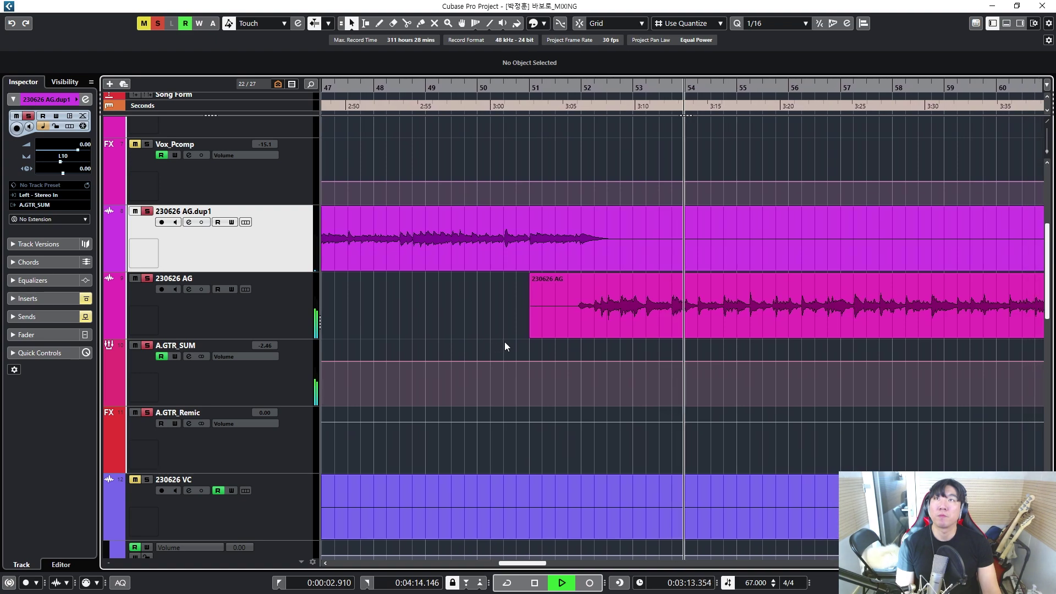
key("space")
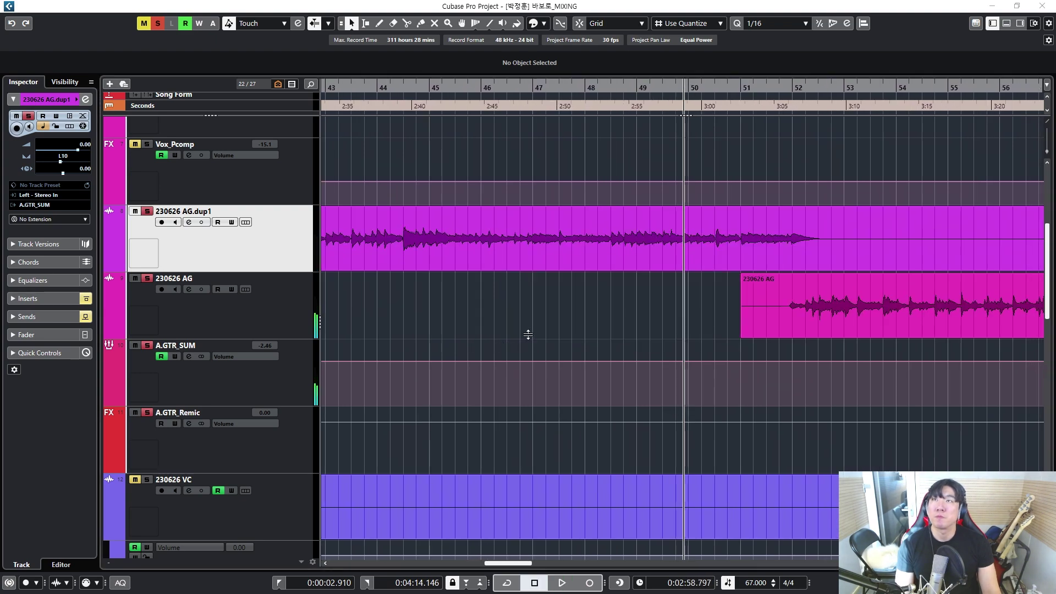
Step: Select 230626 AG.dup1 through A.GTR_SUM and replay the same passage with the inserts and sends active for comparison
left_click(528, 338, "shift")
key("space")
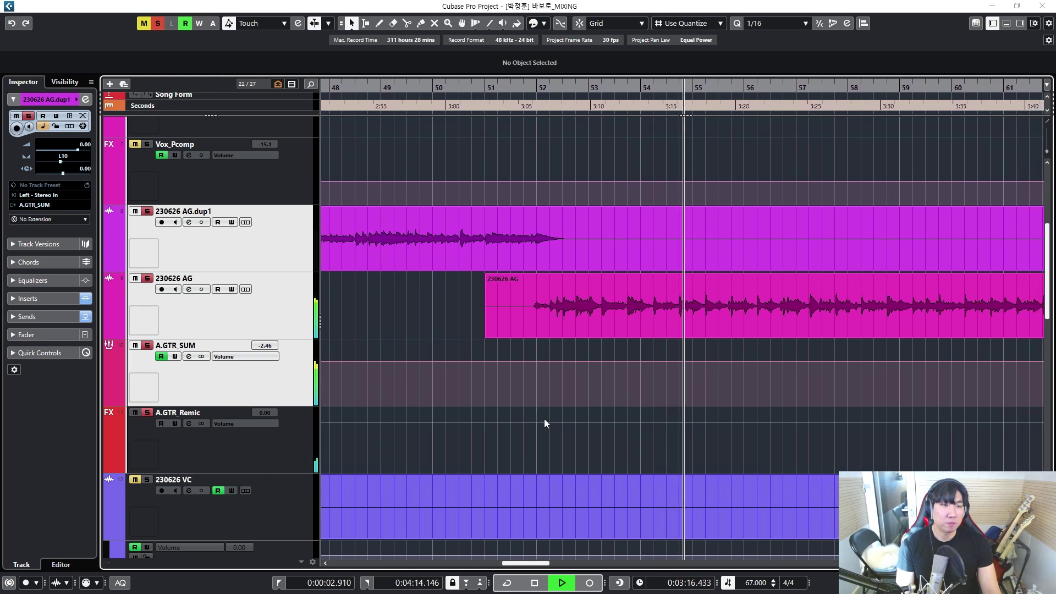
key("space")
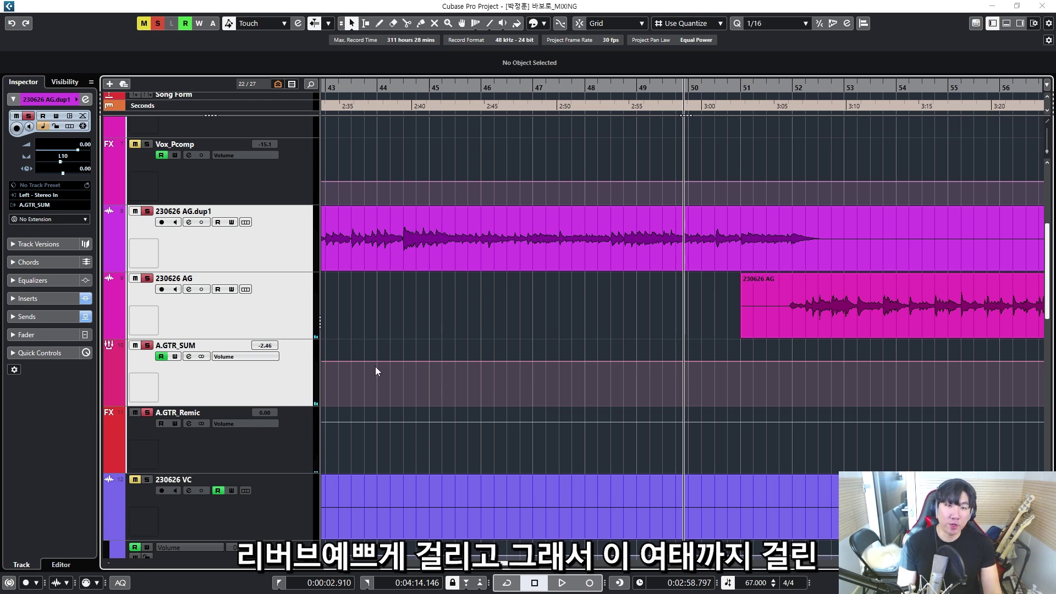
Step: Select the tracks from 230626 VOX (R) through A.GTR_Remic and solo them so vocal and guitar sound together
scroll(358, 287, "up", 2)
left_click(302, 274)
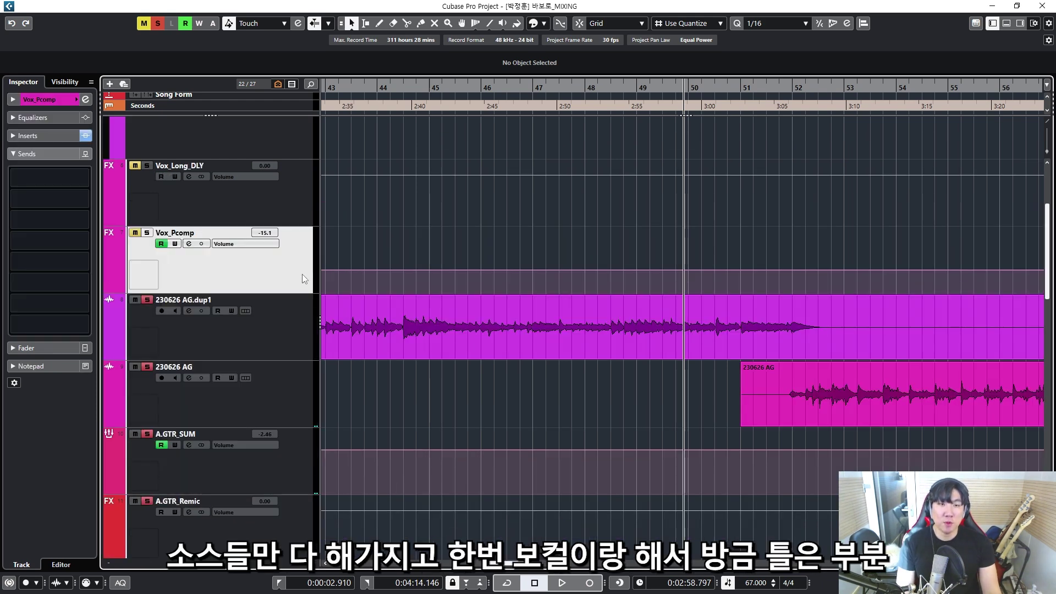
scroll(305, 271, "up", 4)
left_click(282, 215)
left_click(276, 170)
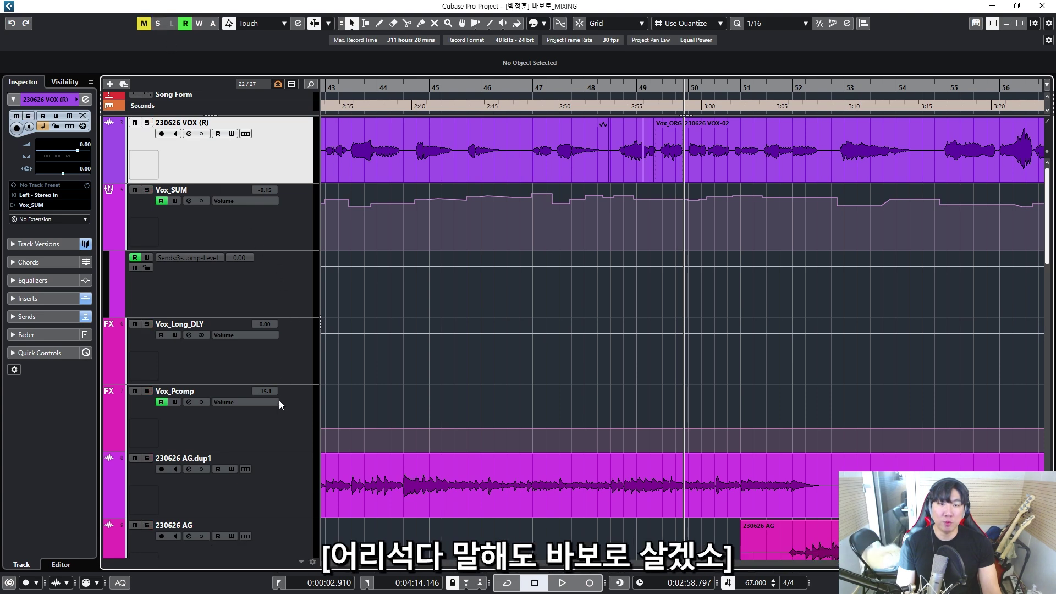
Step: Play the soloed vocal and acoustic guitar mix from around bar 50, with shorter tracks and a closer timeline view
key("space")
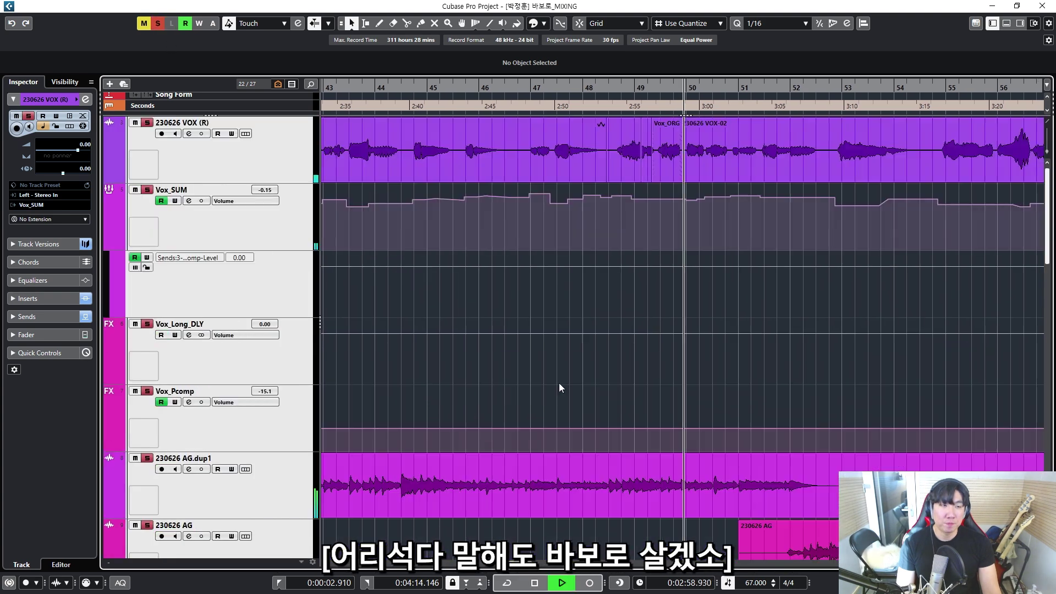
key("shift+g")
key("shift+g")
scroll(641, 383, "right", 1)
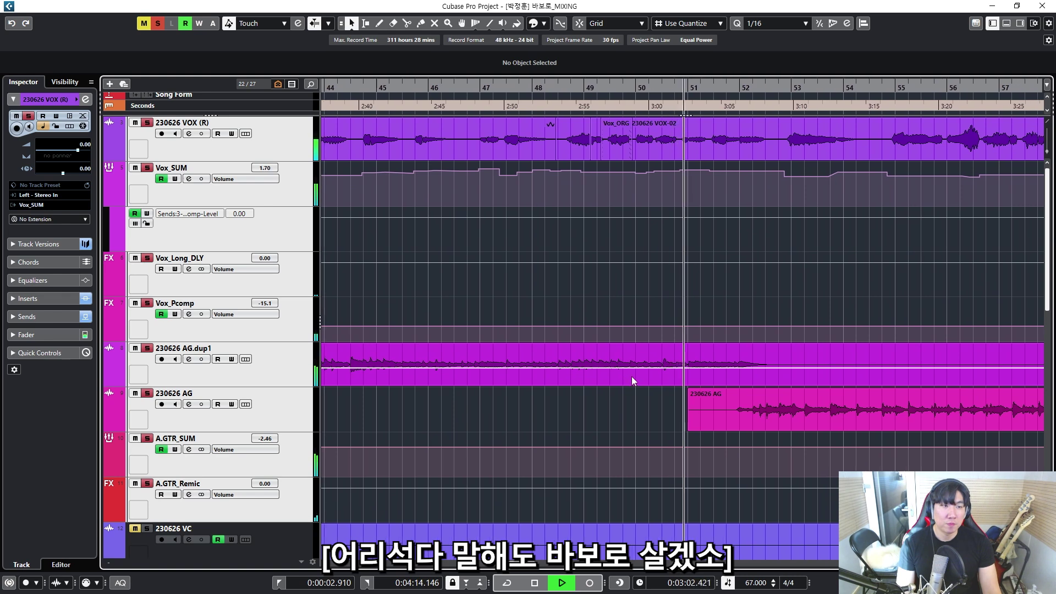
key("h")
key("h")
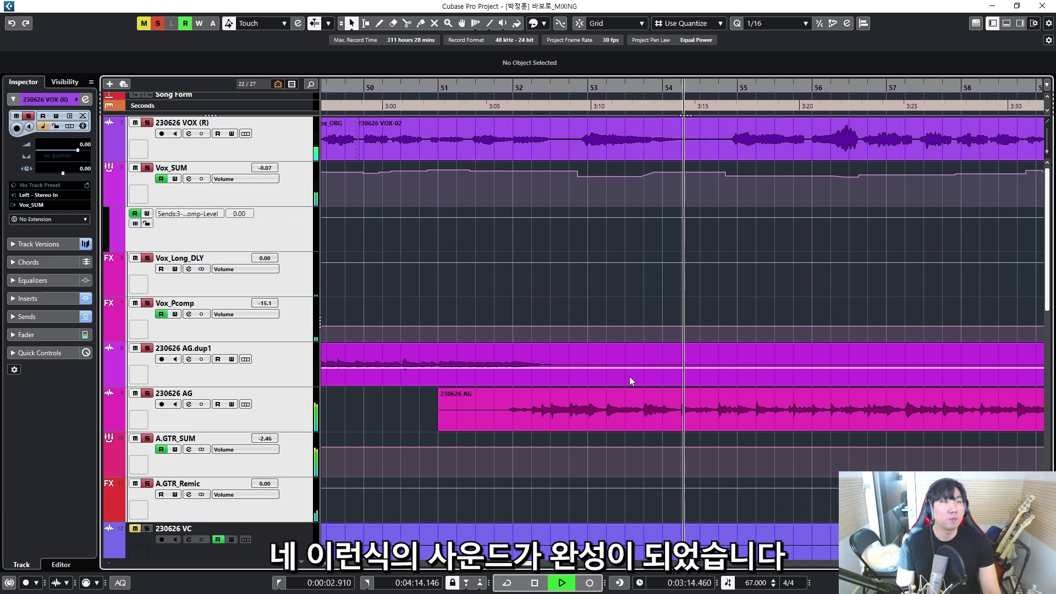
key("space")
scroll(457, 378, "down", 4)
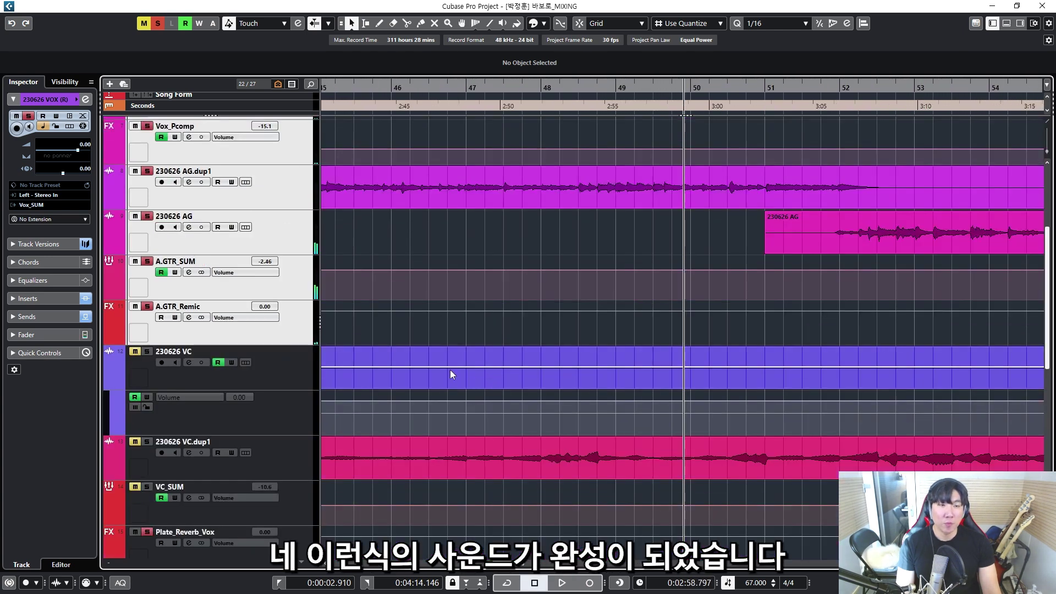